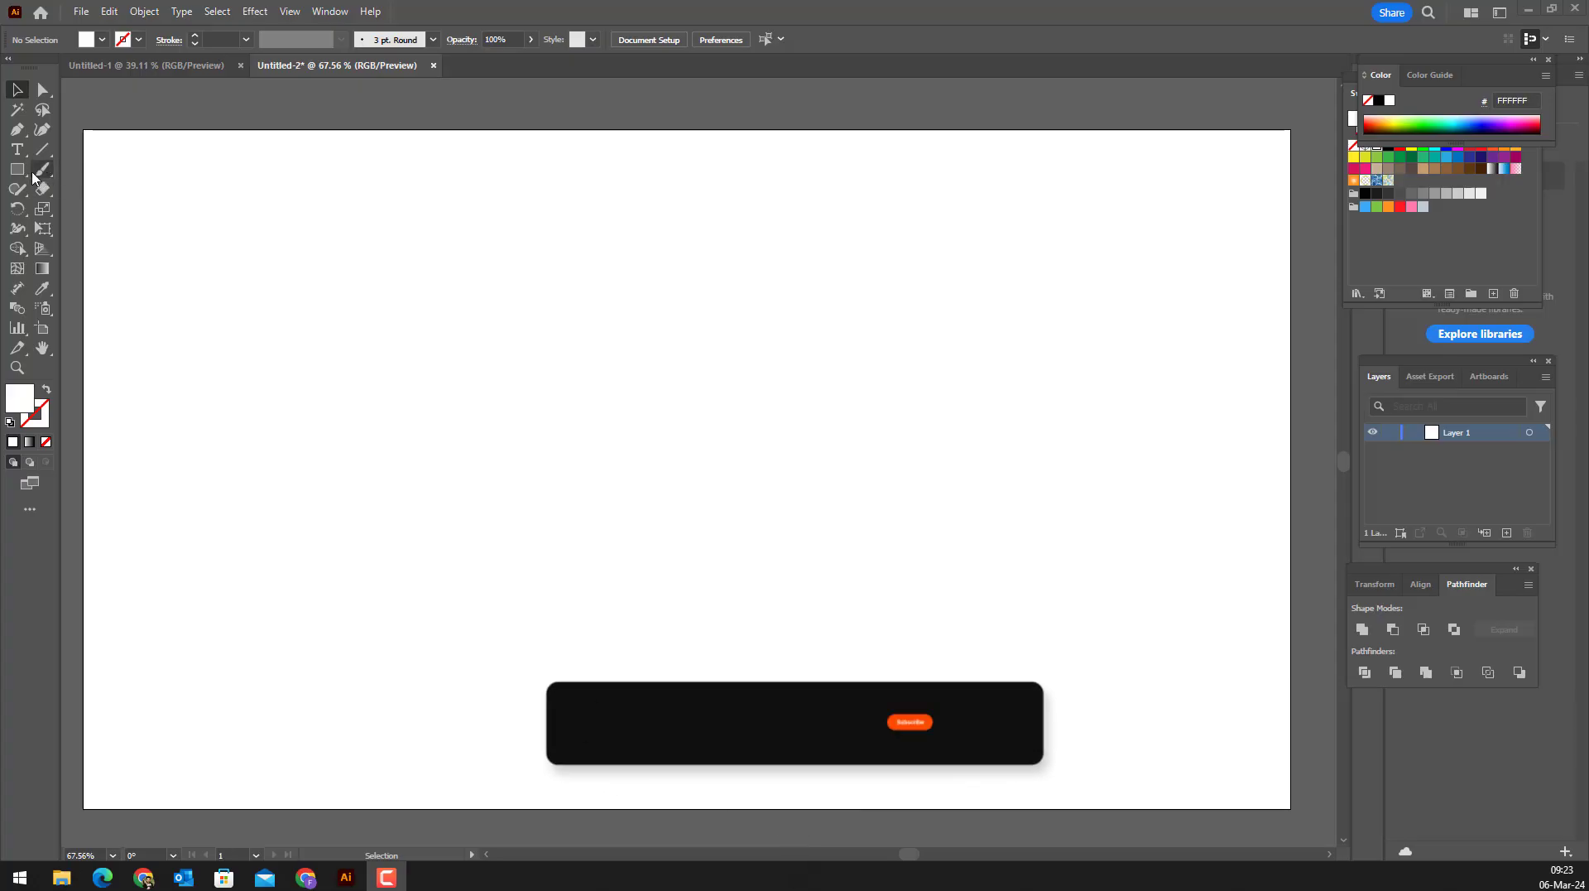
Step: Set up a rectangle of exactly 1920 px width and 1080 px height
{"action": "left_click", "coordinate": [320, 250]}
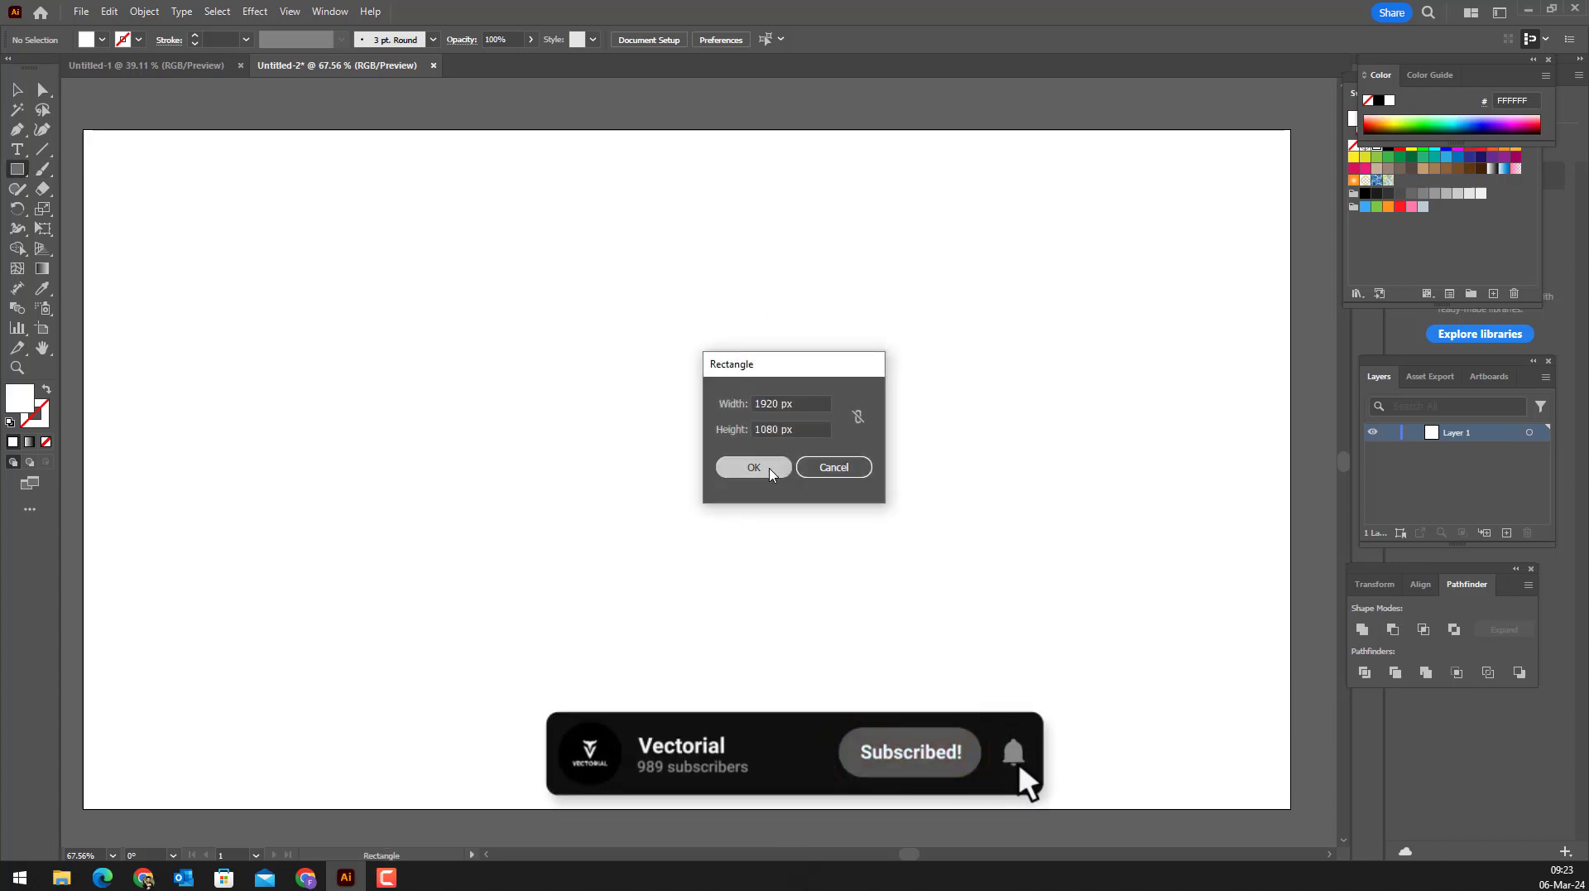
Step: Create the 1920 × 1080 px rectangle and align it to cover the artboard
{"action": "left_click", "coordinate": [766, 468]}
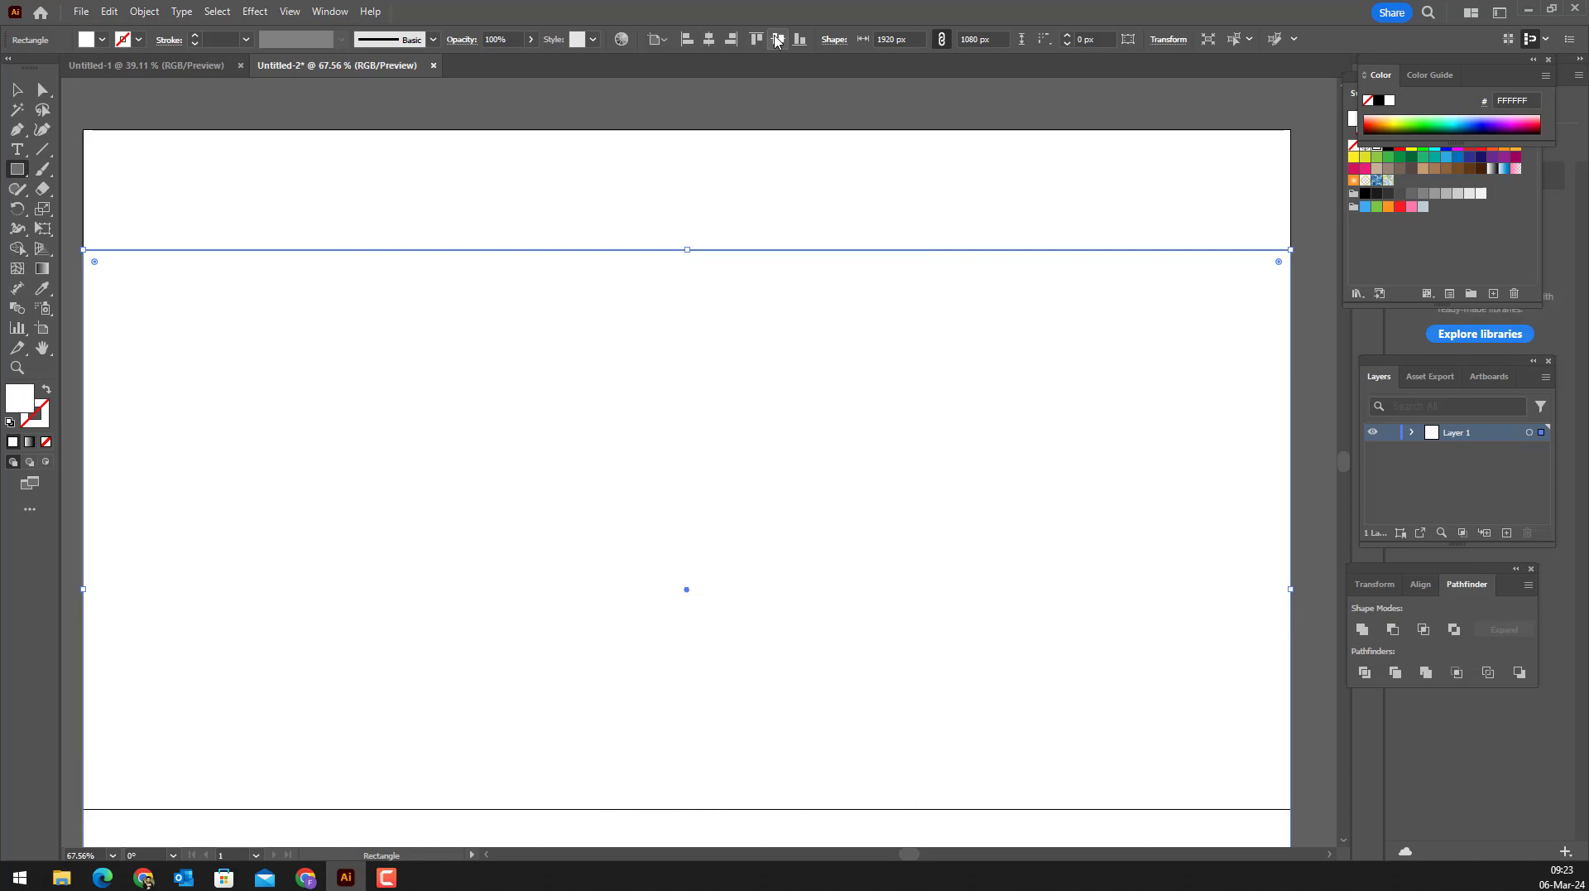
{"action": "left_click", "coordinate": [778, 39]}
{"action": "left_click", "coordinate": [17, 88]}
{"action": "left_click", "coordinate": [149, 103]}
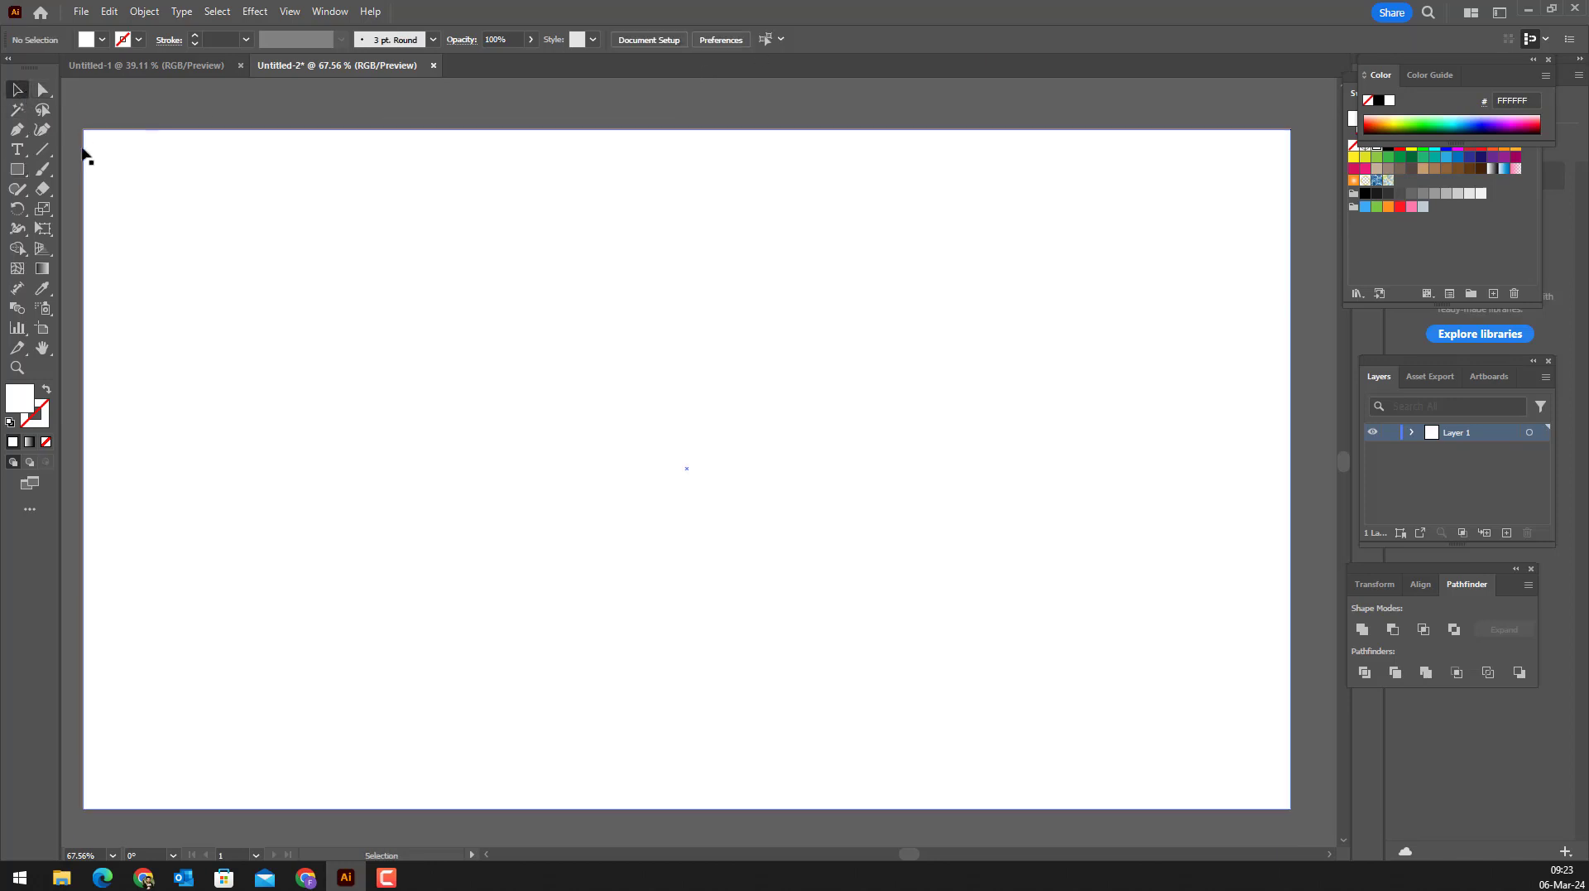
Step: Draw a five-pointed star and centre it horizontally and vertically on the artboard
{"action": "left_click", "coordinate": [17, 169]}
{"action": "left_click", "coordinate": [78, 249]}
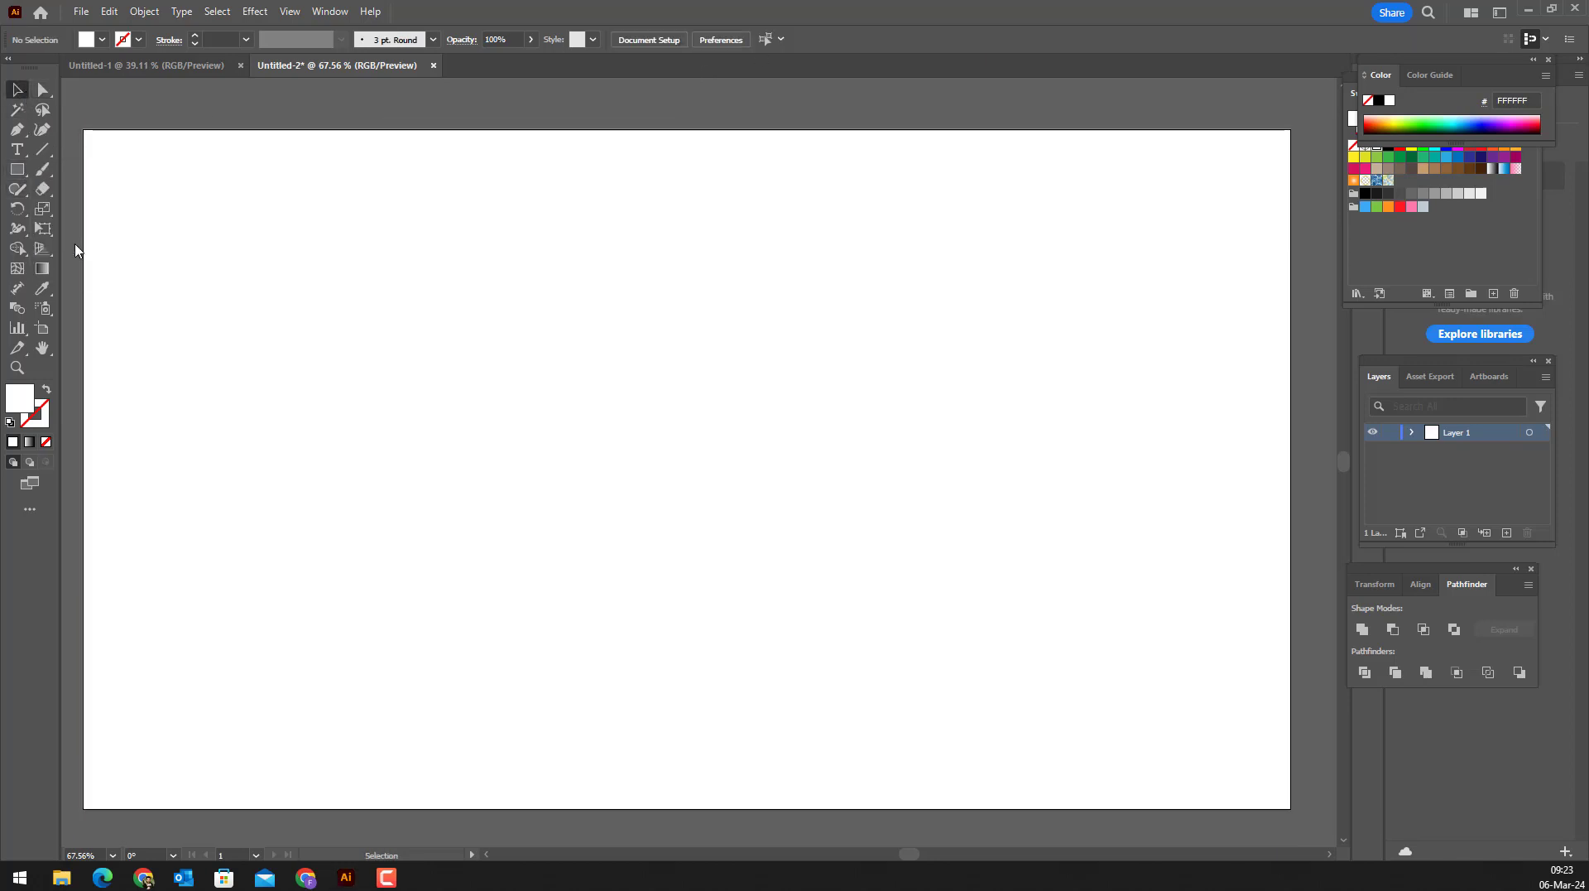
{"action": "left_click_drag", "start_coordinate": [541, 324], "coordinate": [710, 444]}
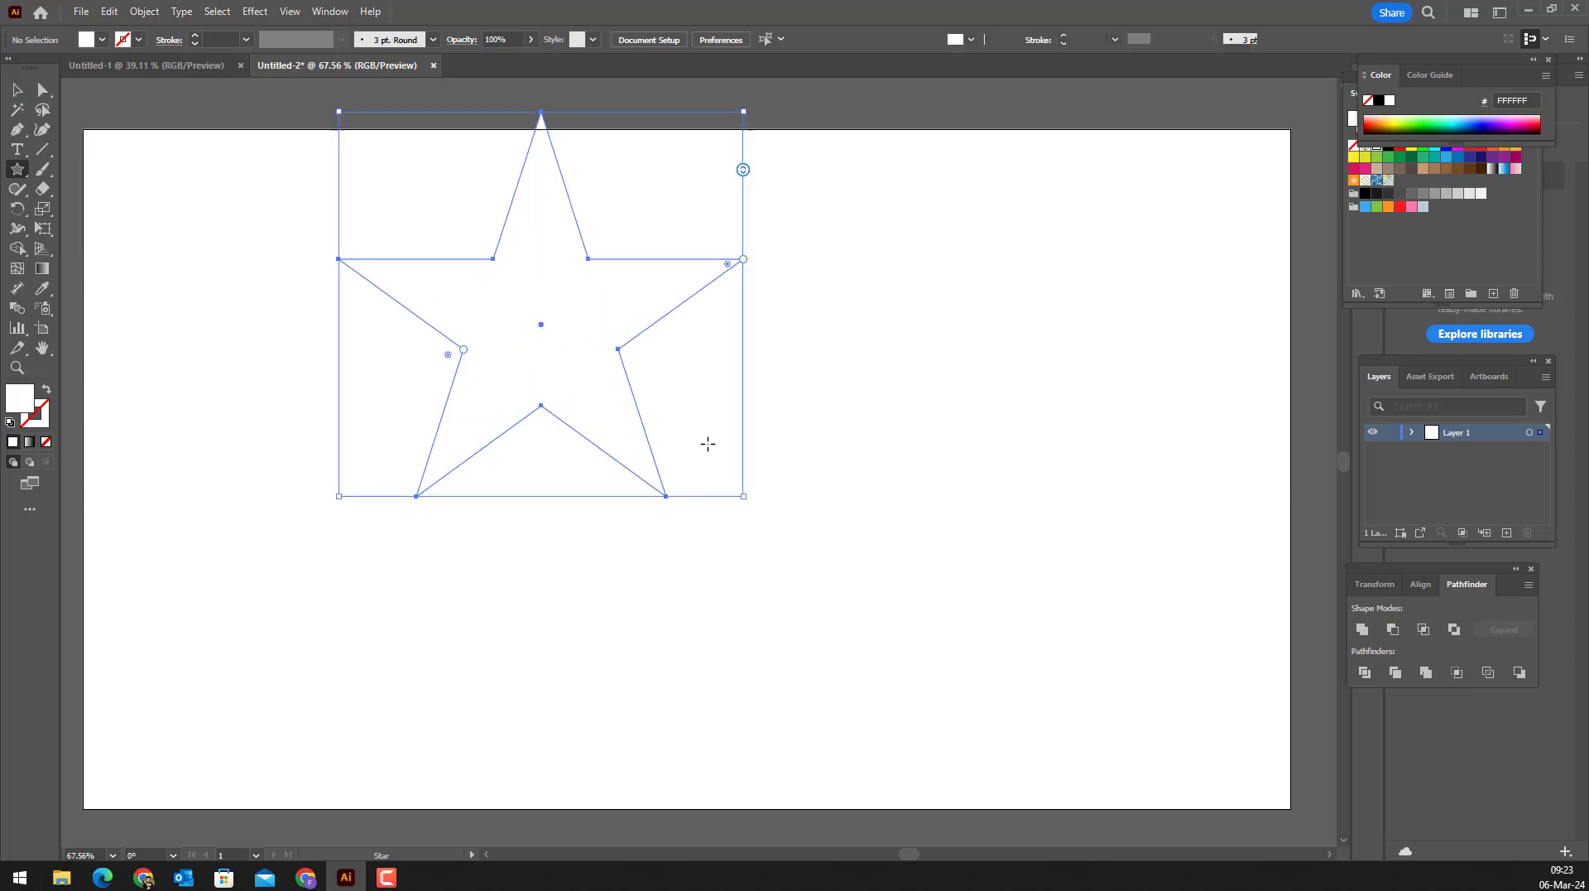
{"action": "left_click", "coordinate": [17, 88]}
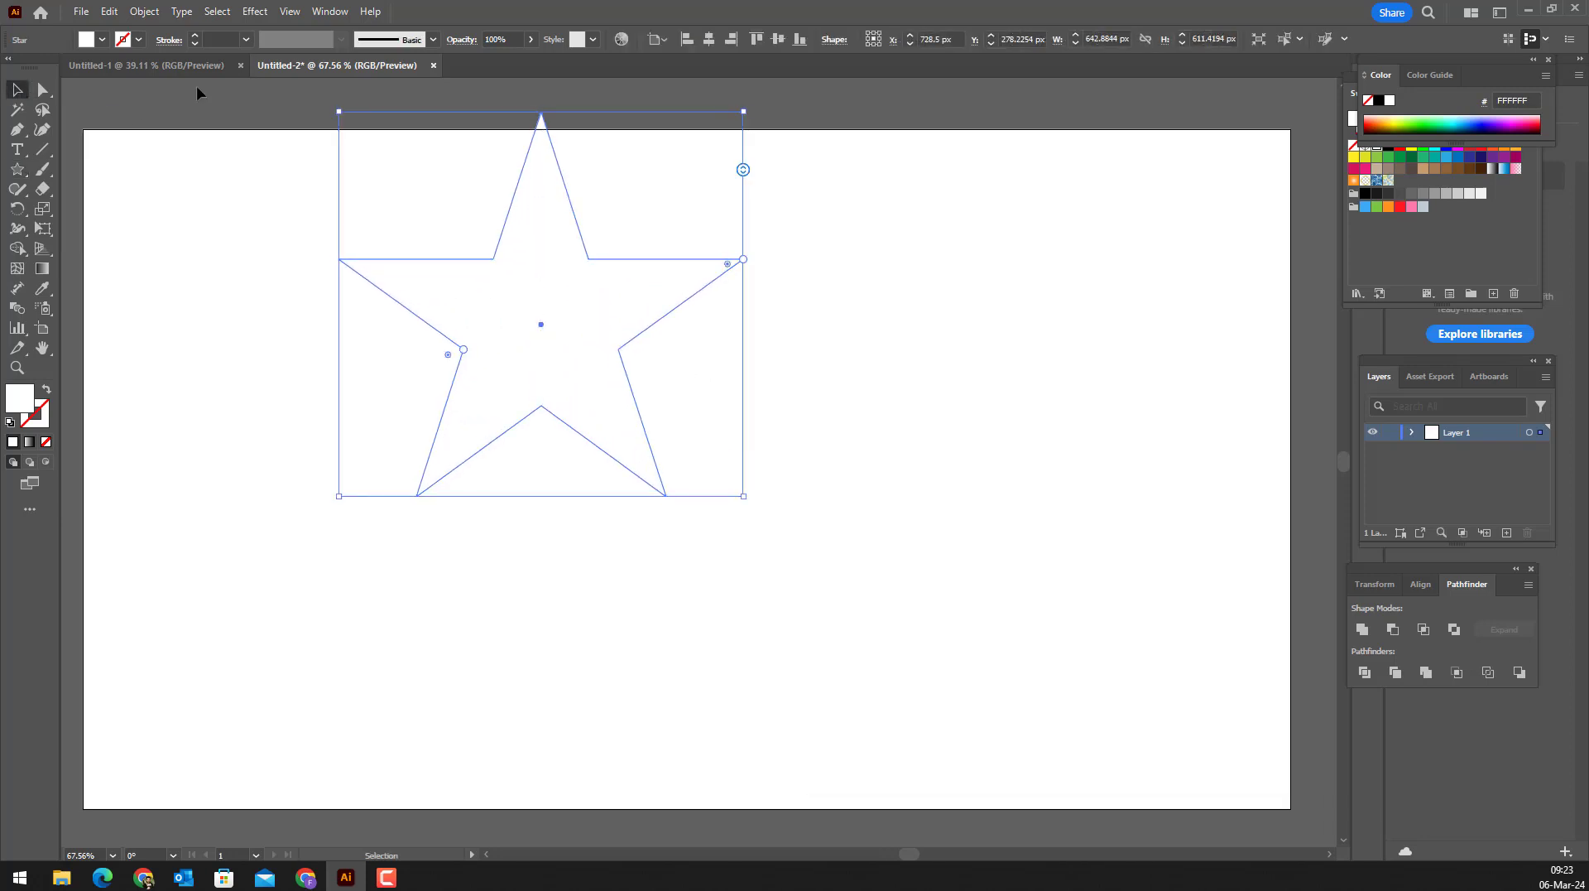
{"action": "left_click", "coordinate": [710, 41]}
{"action": "left_click", "coordinate": [778, 39]}
{"action": "left_click", "coordinate": [1008, 478]}
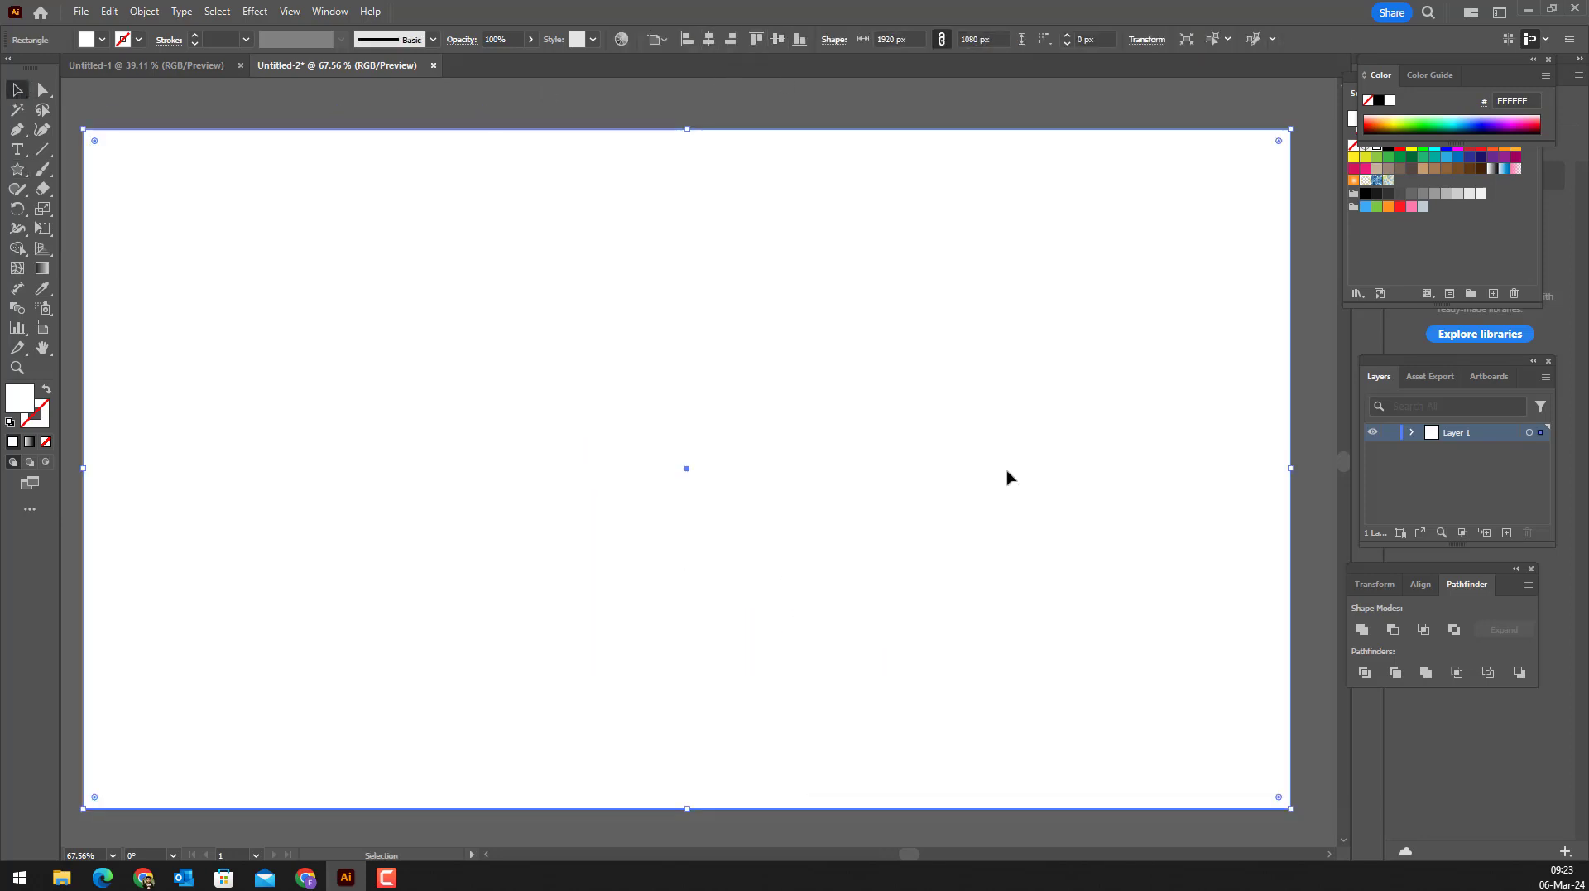
Step: Fill the background rectangle with blue #4494EA, then deselect it
{"action": "double_click", "coordinate": [15, 406]}
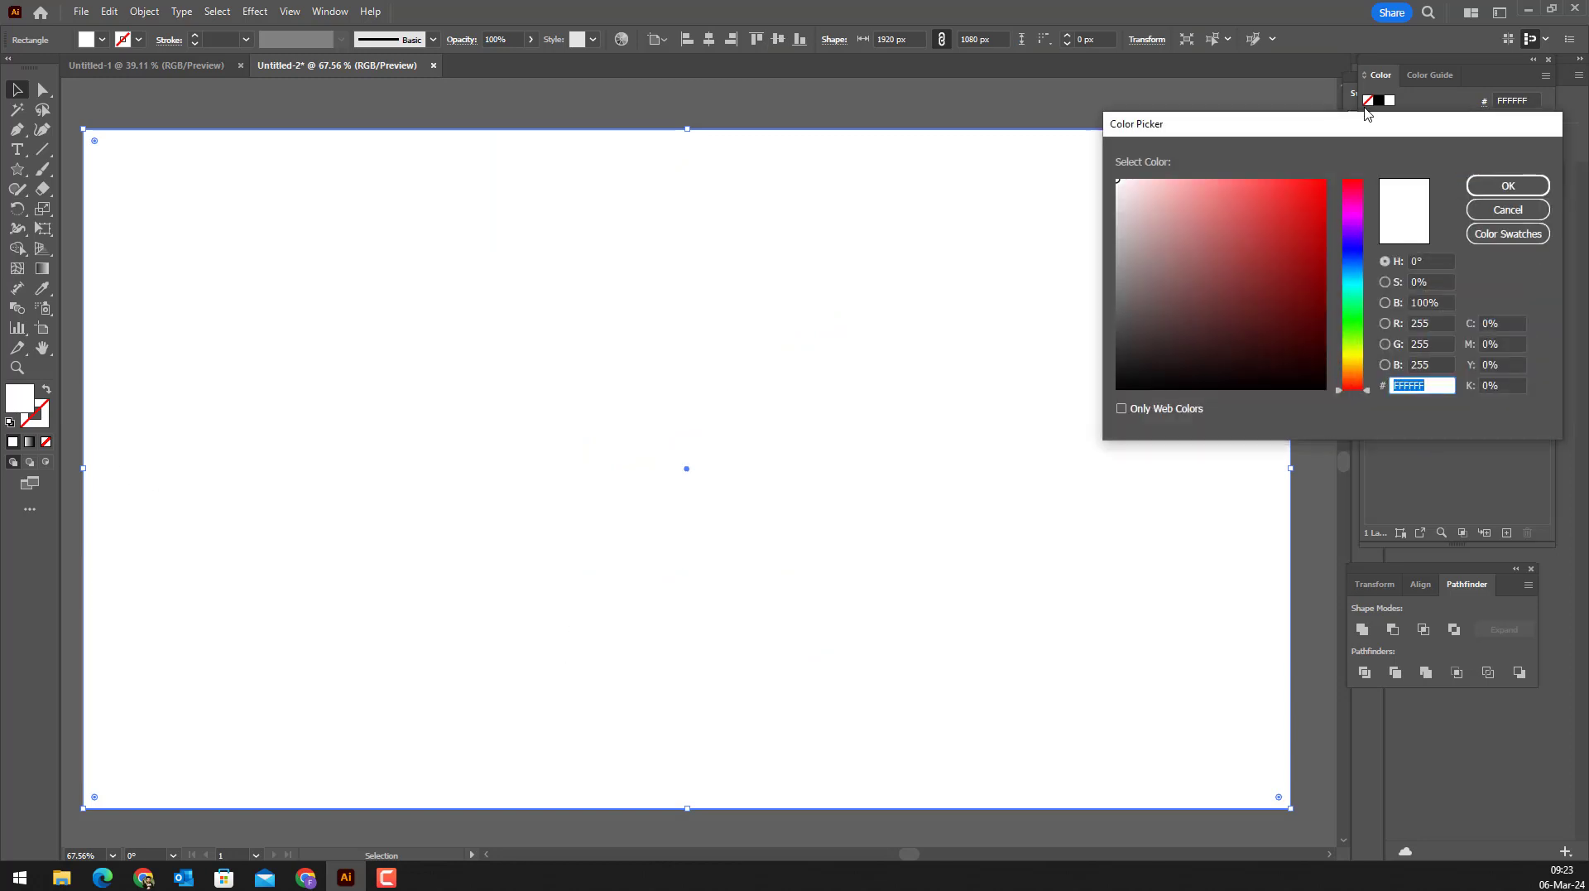
{"action": "left_click_drag", "start_coordinate": [1369, 117], "coordinate": [1139, 195]}
{"action": "left_click_drag", "start_coordinate": [1104, 257], "coordinate": [1119, 337]}
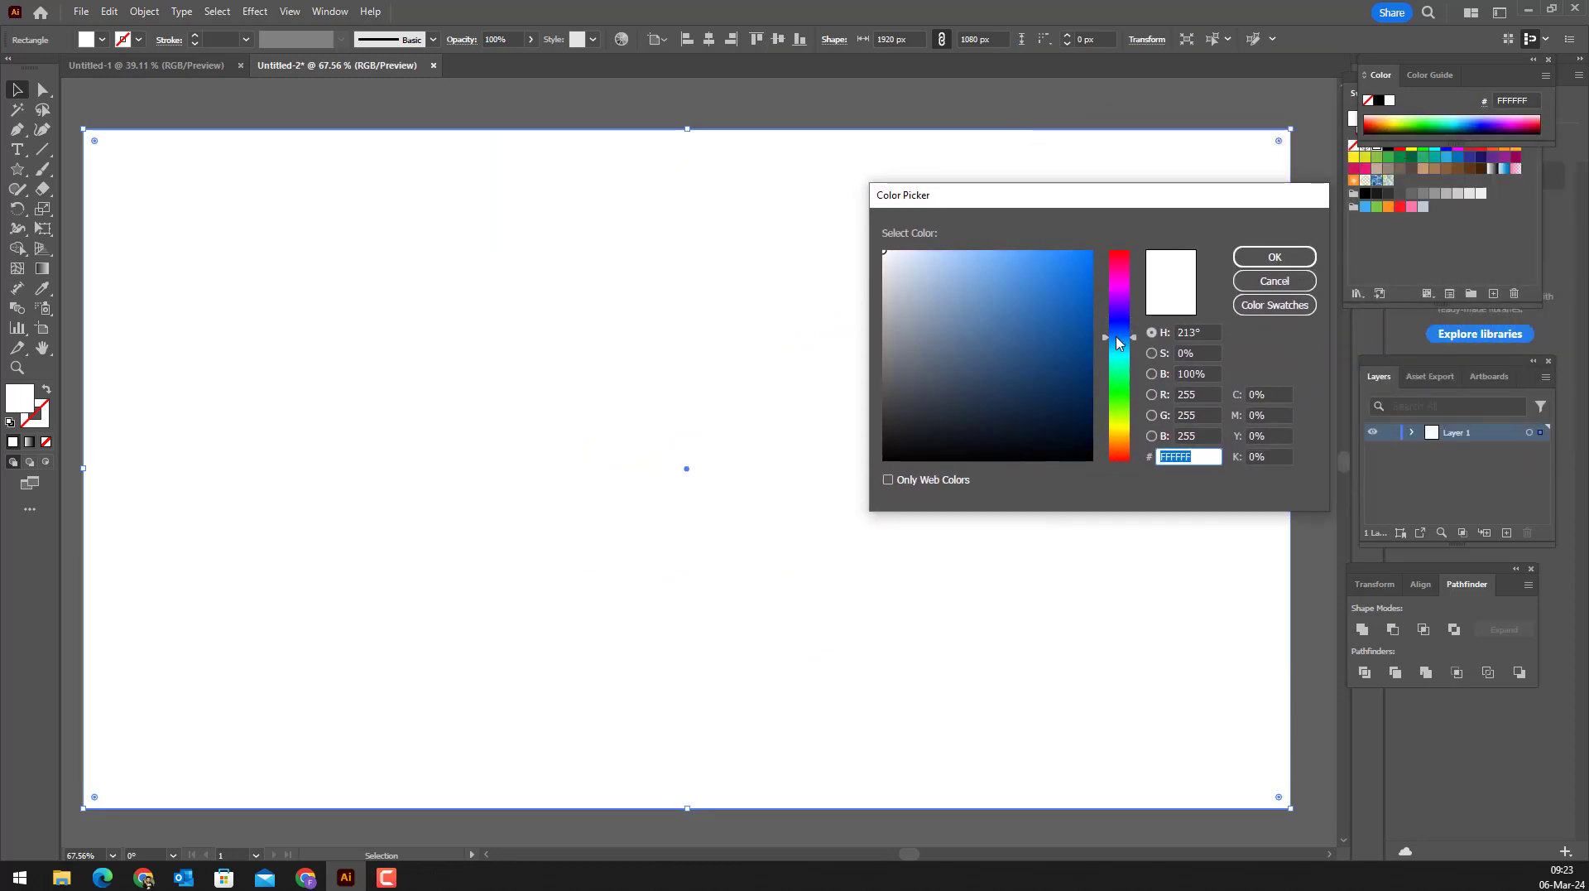
{"action": "left_click", "coordinate": [1033, 265]}
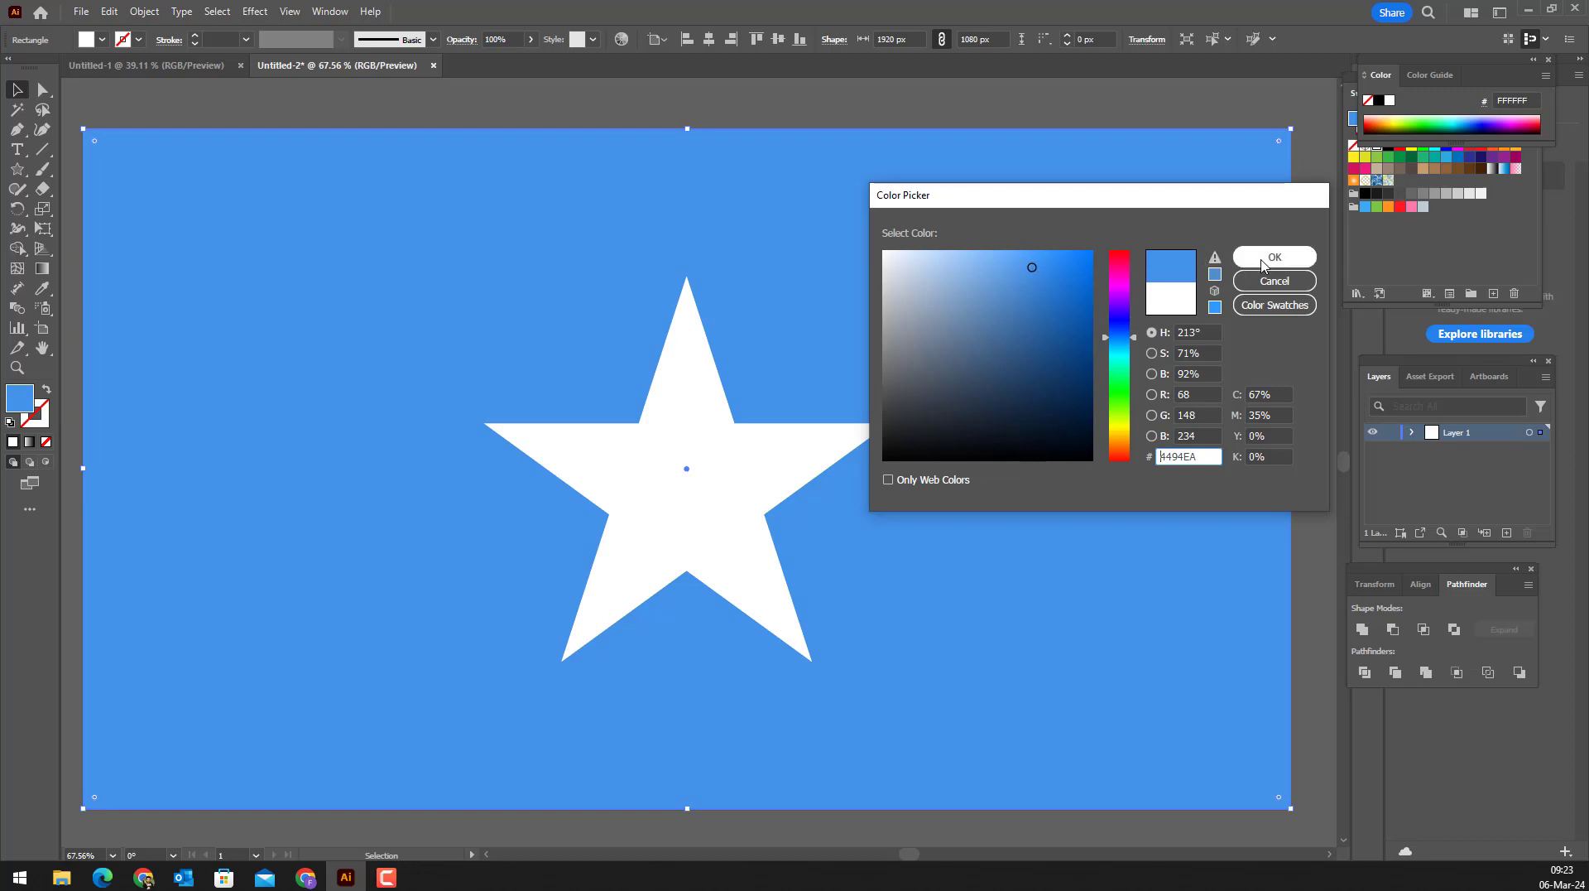
{"action": "left_click", "coordinate": [1275, 256]}
{"action": "left_click", "coordinate": [1306, 212]}
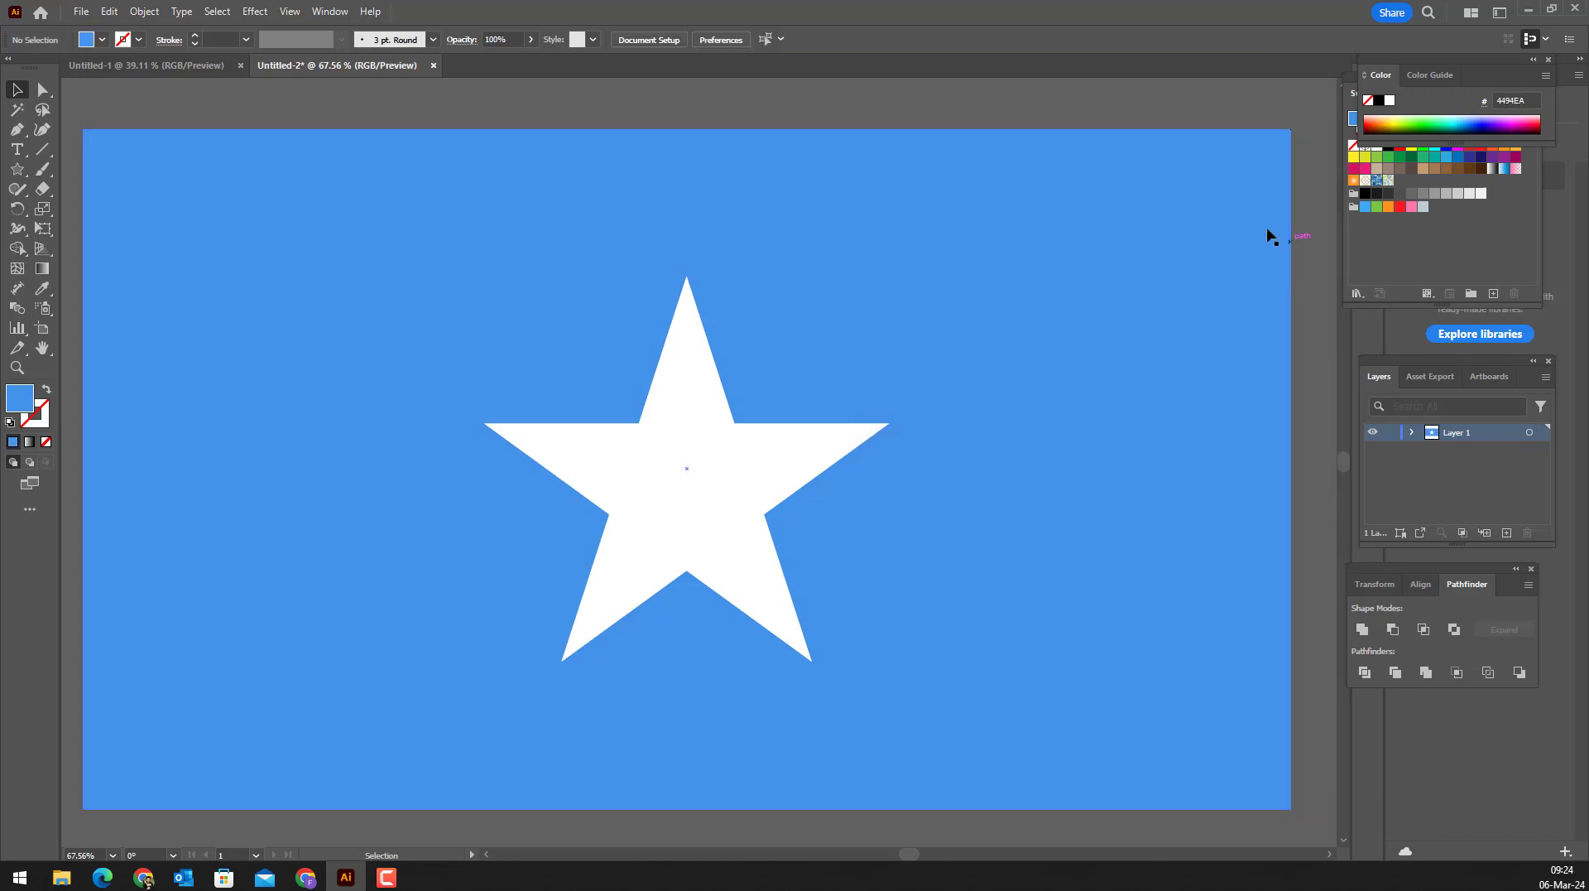
Step: Group the blue rectangle and the star together
{"action": "left_click", "coordinate": [642, 454]}
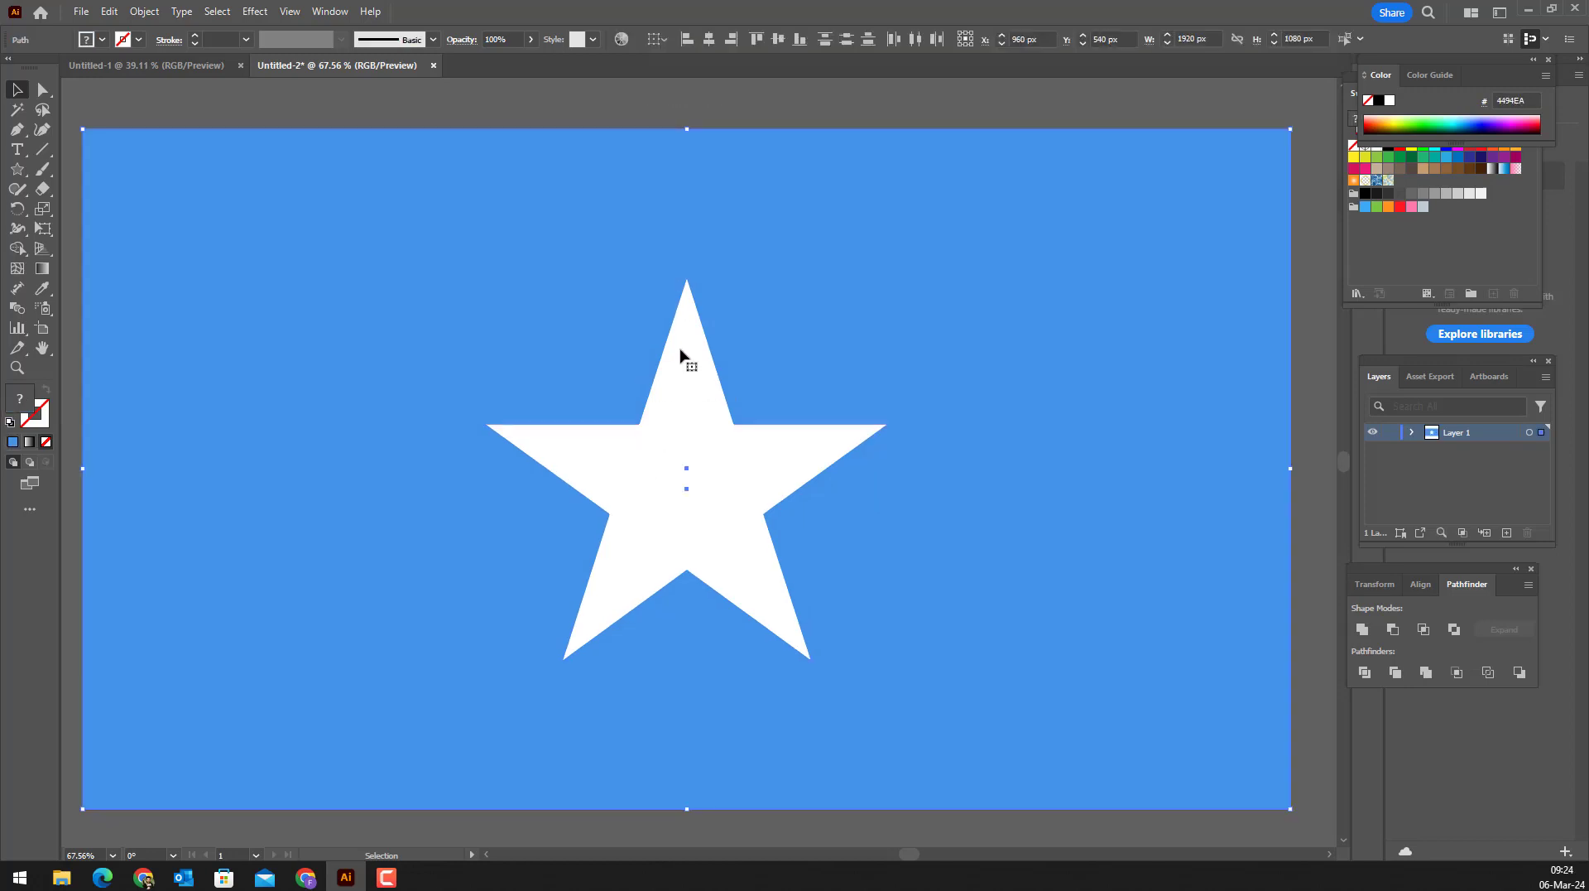
{"action": "right_click", "coordinate": [687, 296]}
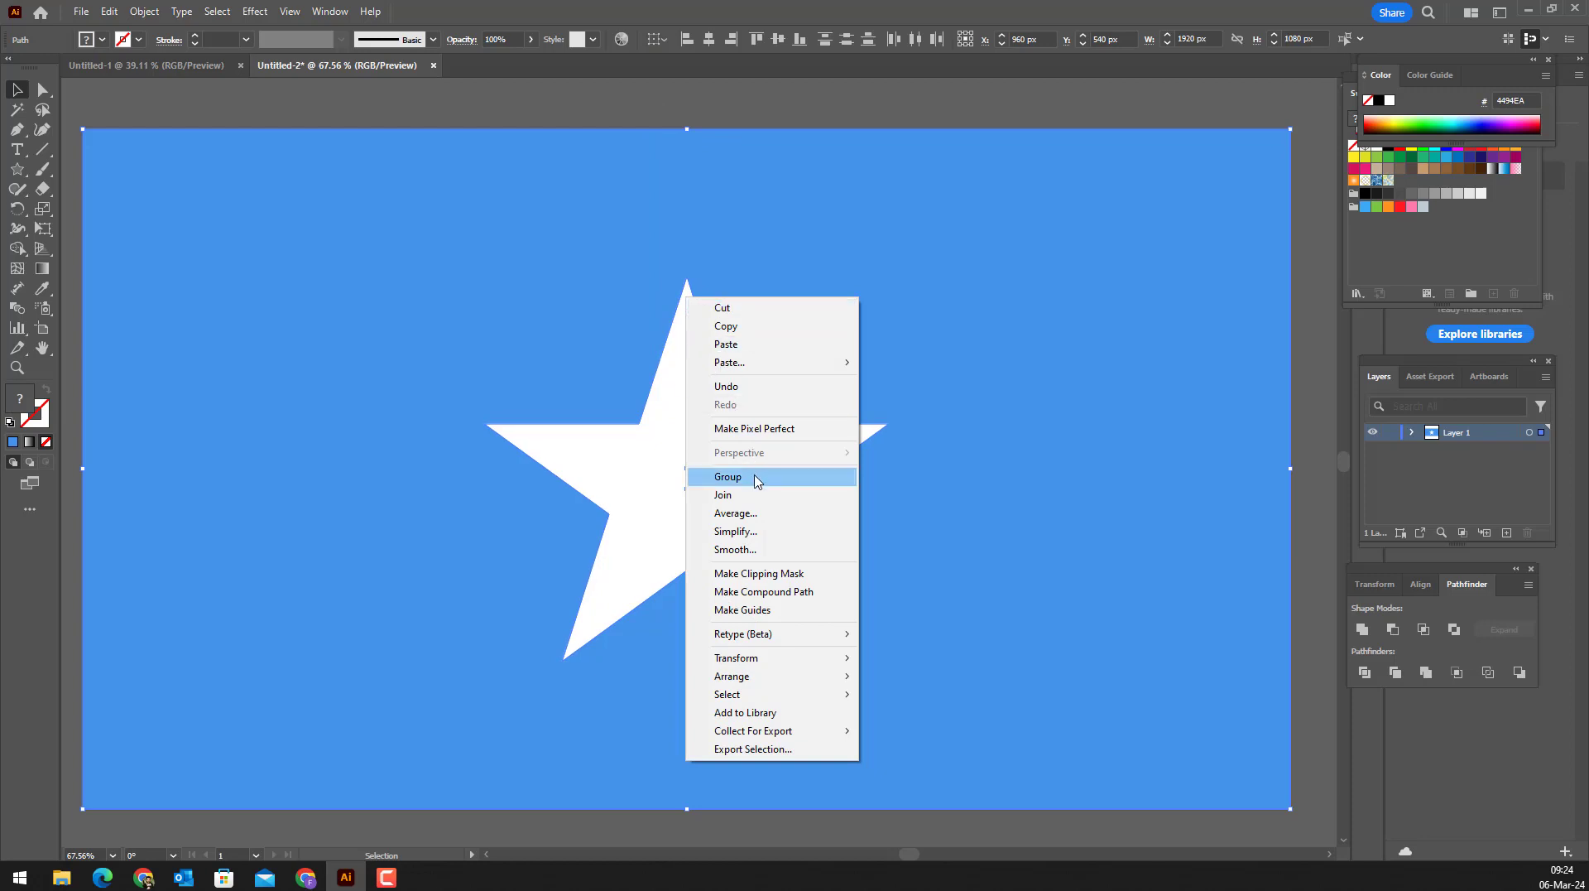
{"action": "left_click", "coordinate": [727, 476]}
Step: Open the 3D and Materials panel from the Window menu and move it off the artwork
{"action": "left_click", "coordinate": [330, 12]}
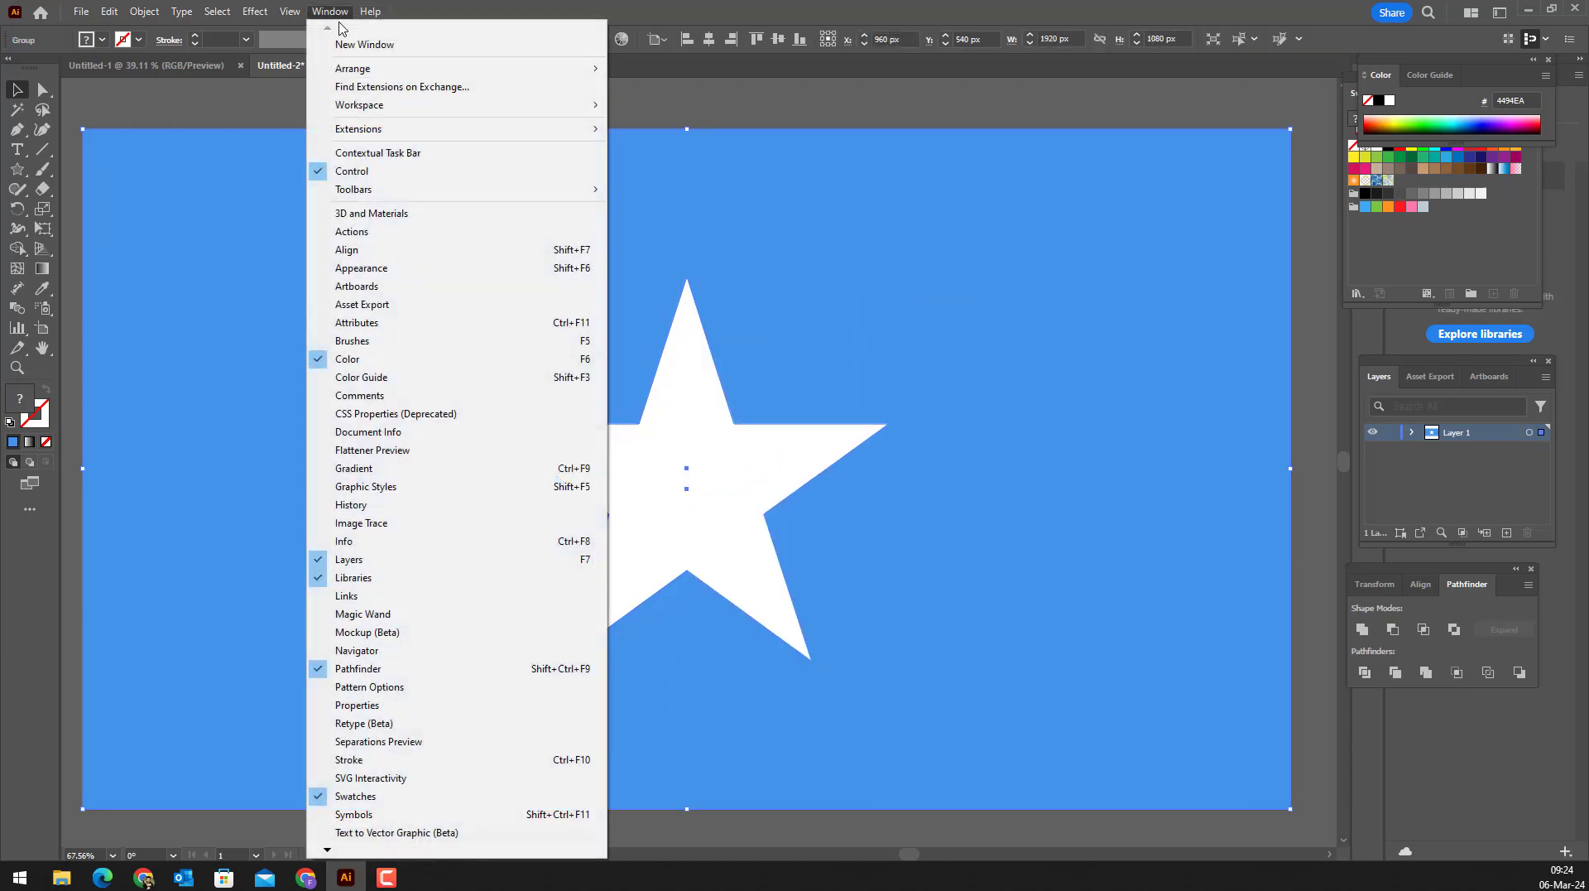
{"action": "left_click", "coordinate": [447, 213]}
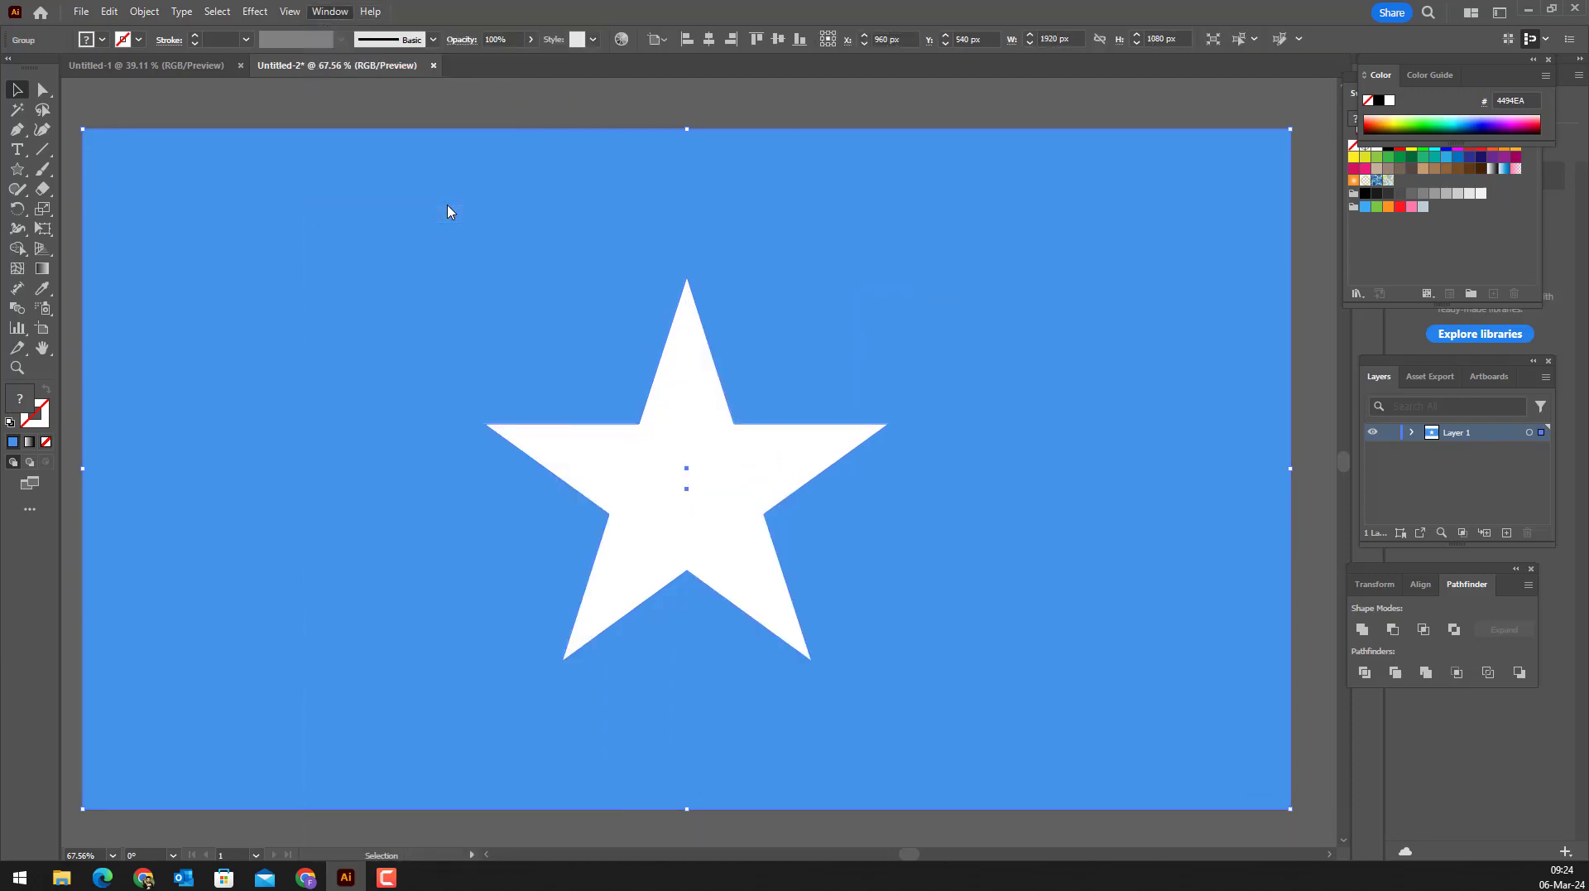
{"action": "left_click_drag", "start_coordinate": [757, 95], "coordinate": [1249, 131]}
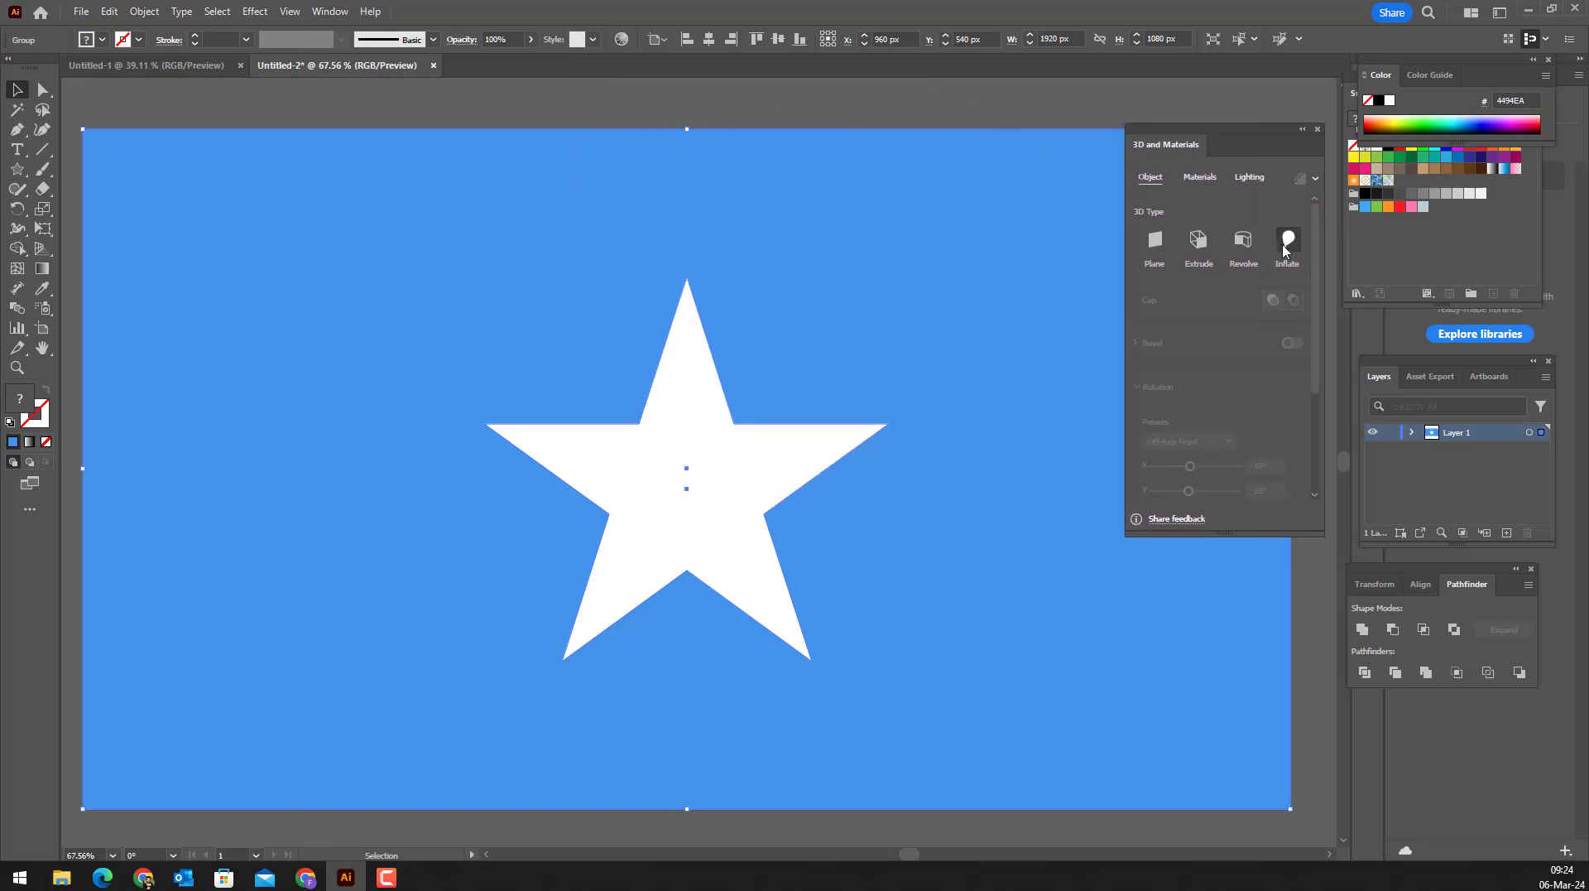
Step: Apply the Inflate 3D effect to the grouped flag and enter a depth of 1800
{"action": "left_click", "coordinate": [1286, 242]}
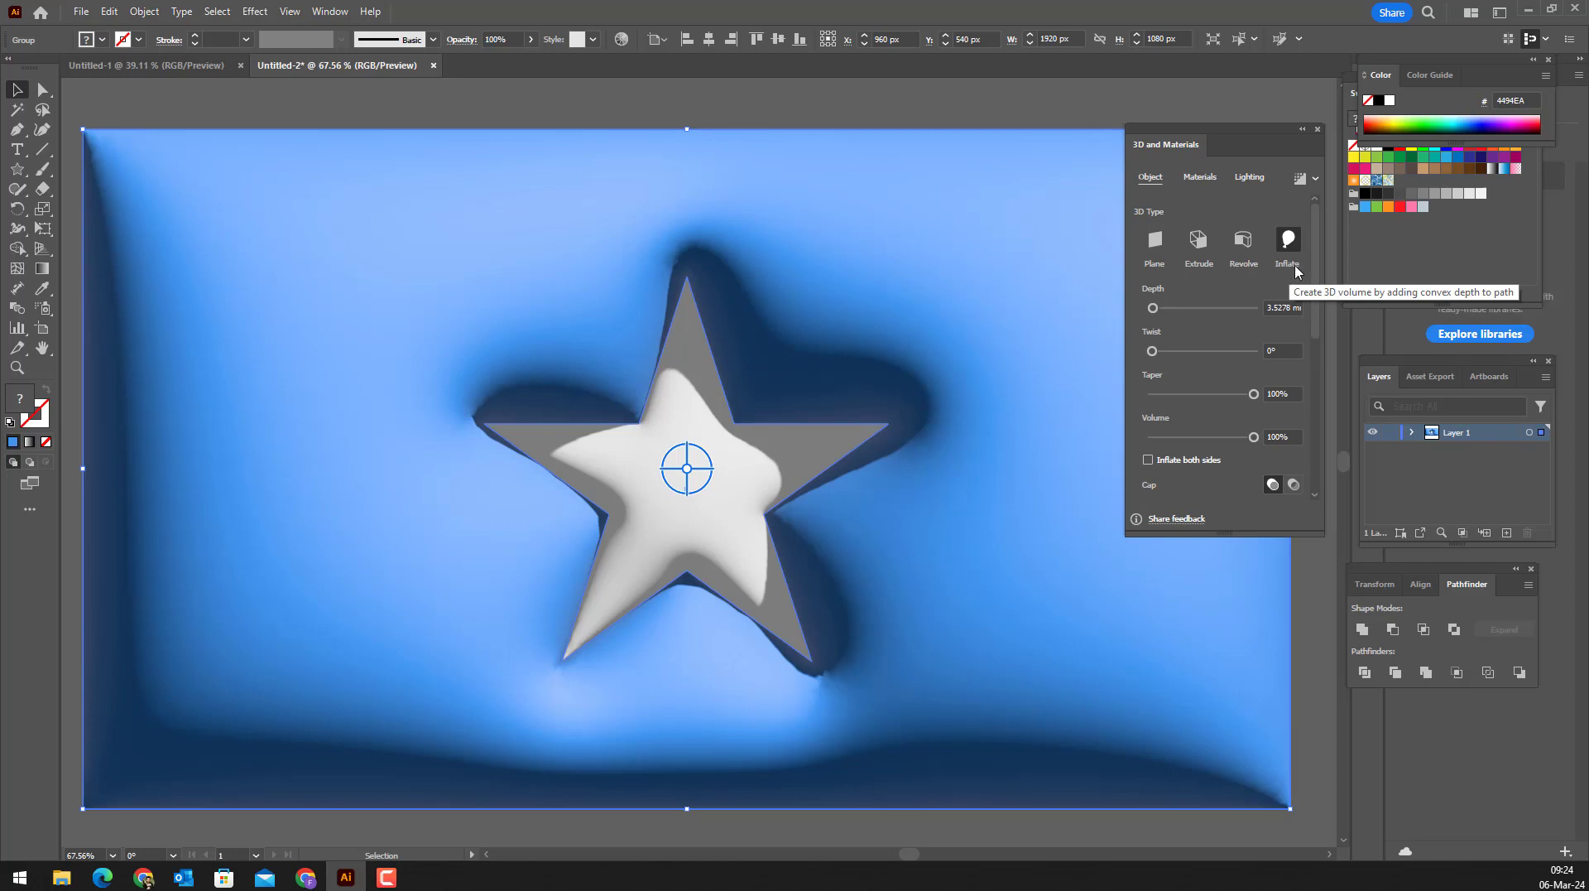
{"action": "mouse_move", "coordinate": [1316, 310]}
{"action": "left_click_drag", "start_coordinate": [1315, 313], "coordinate": [1314, 324]}
{"action": "left_click", "coordinate": [1282, 285]}
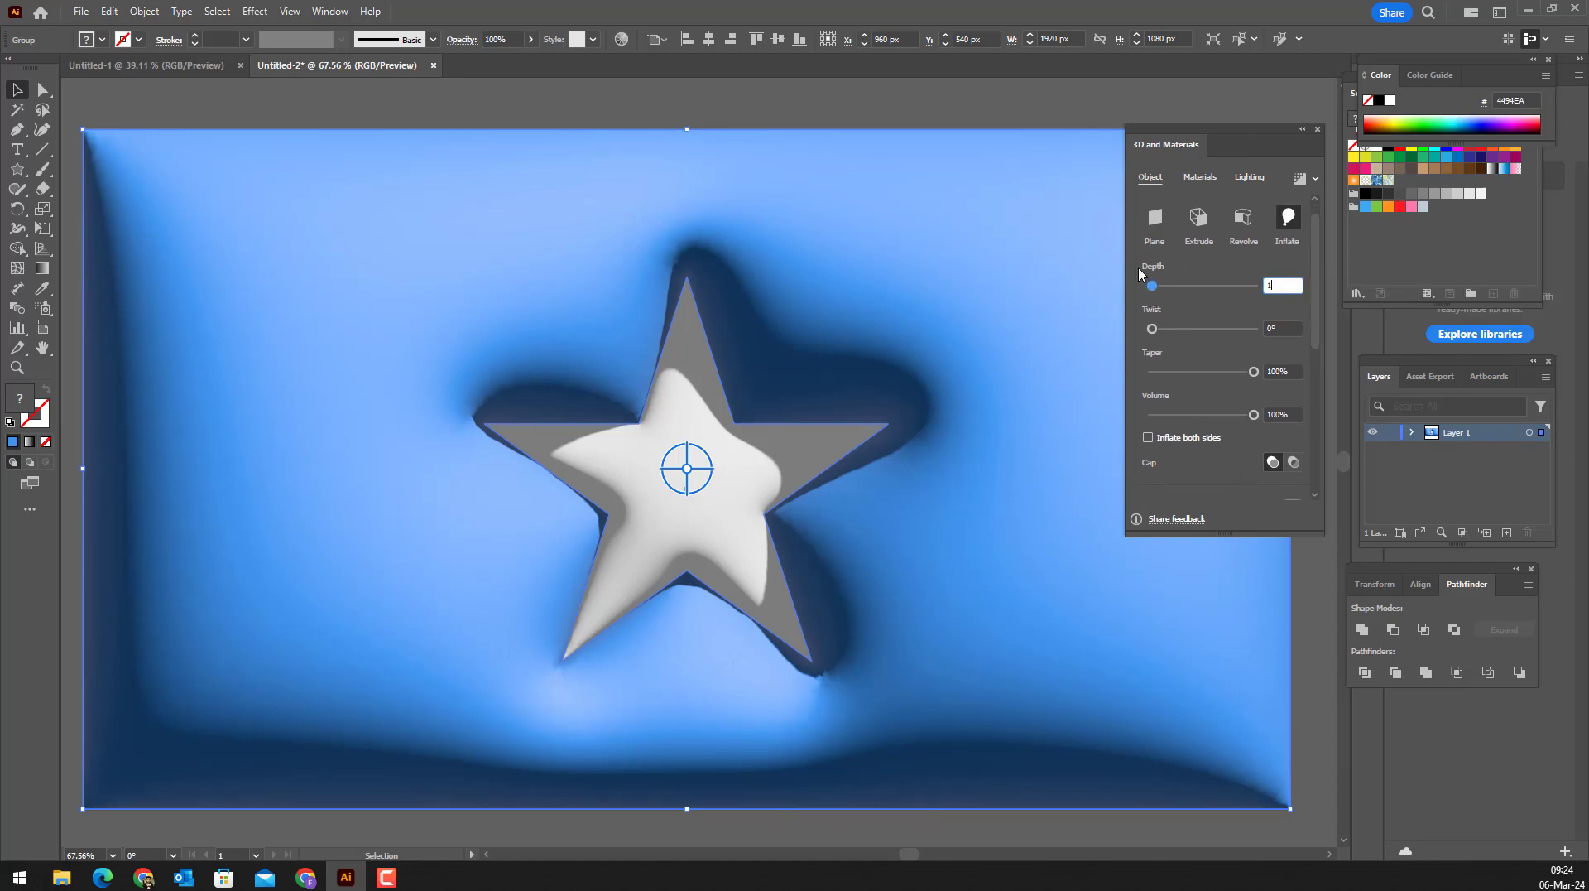
{"action": "type", "text": "1800"}
{"action": "scroll", "coordinate": [1311, 323], "scroll_direction": "down", "scroll_amount": 5}
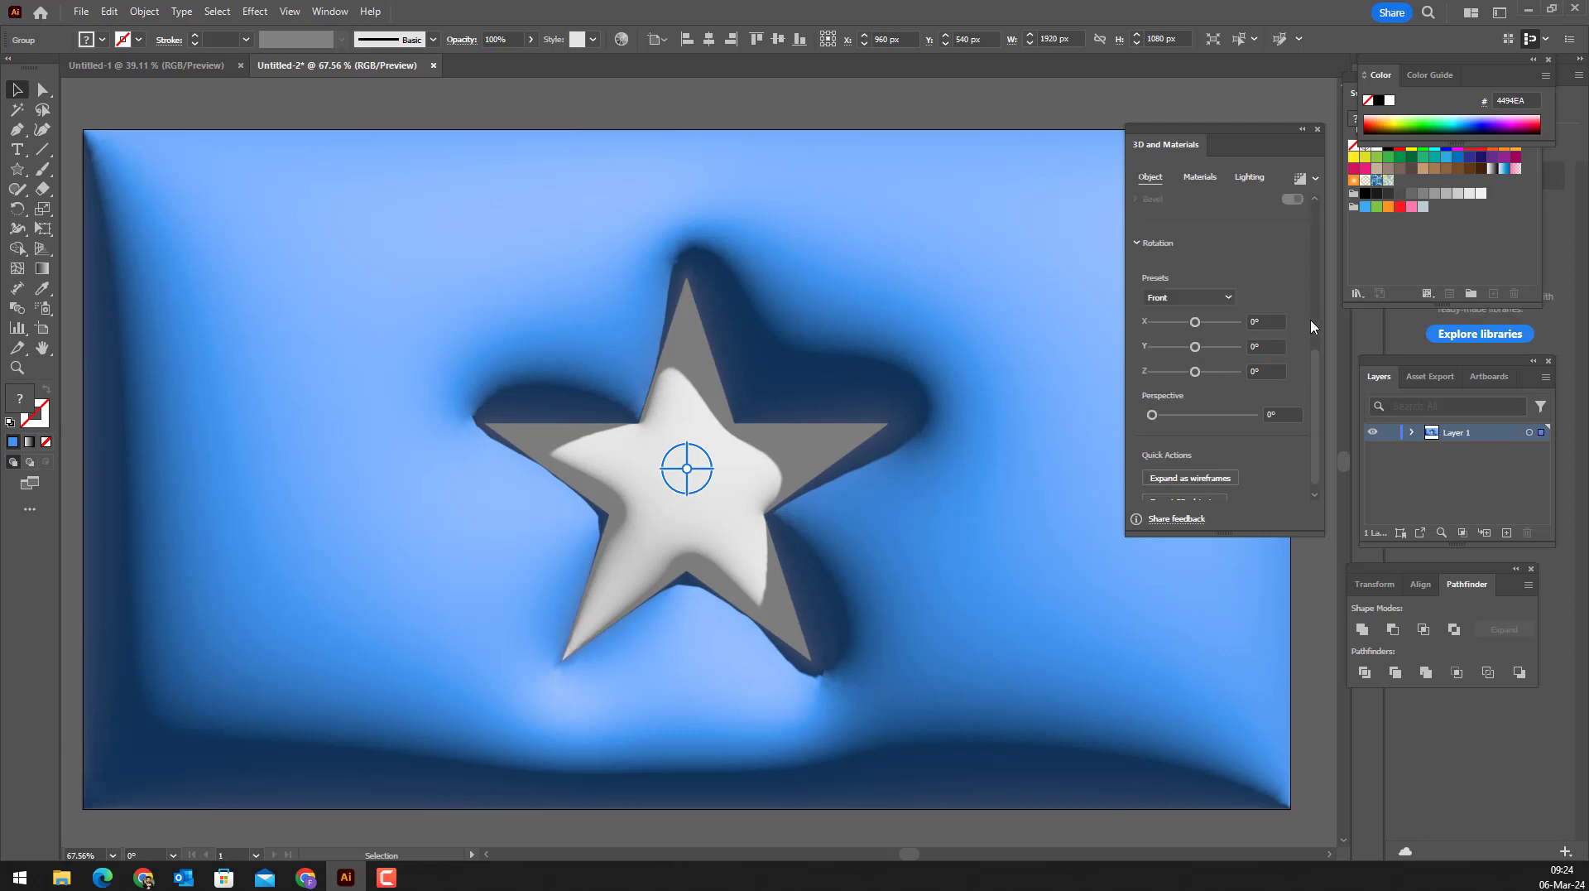
{"action": "scroll", "coordinate": [1314, 349], "scroll_direction": "up", "scroll_amount": 2}
{"action": "scroll", "coordinate": [1291, 298], "scroll_direction": "up", "scroll_amount": 3}
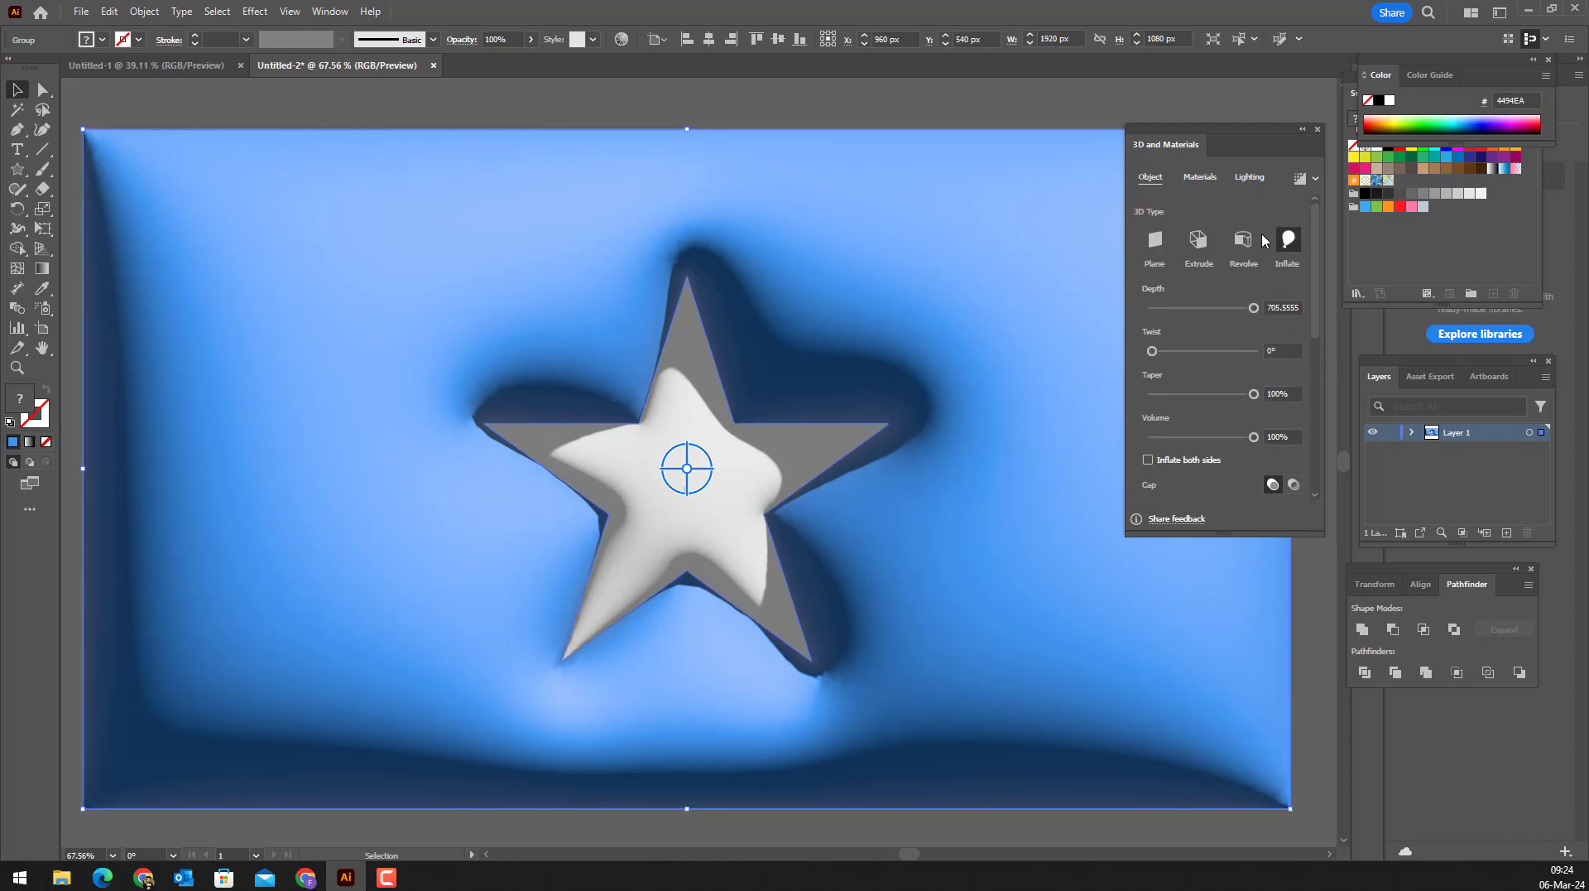
Step: Give the flag's material Roughness 0.15 and Metallic 0.22
{"action": "left_click", "coordinate": [1202, 178]}
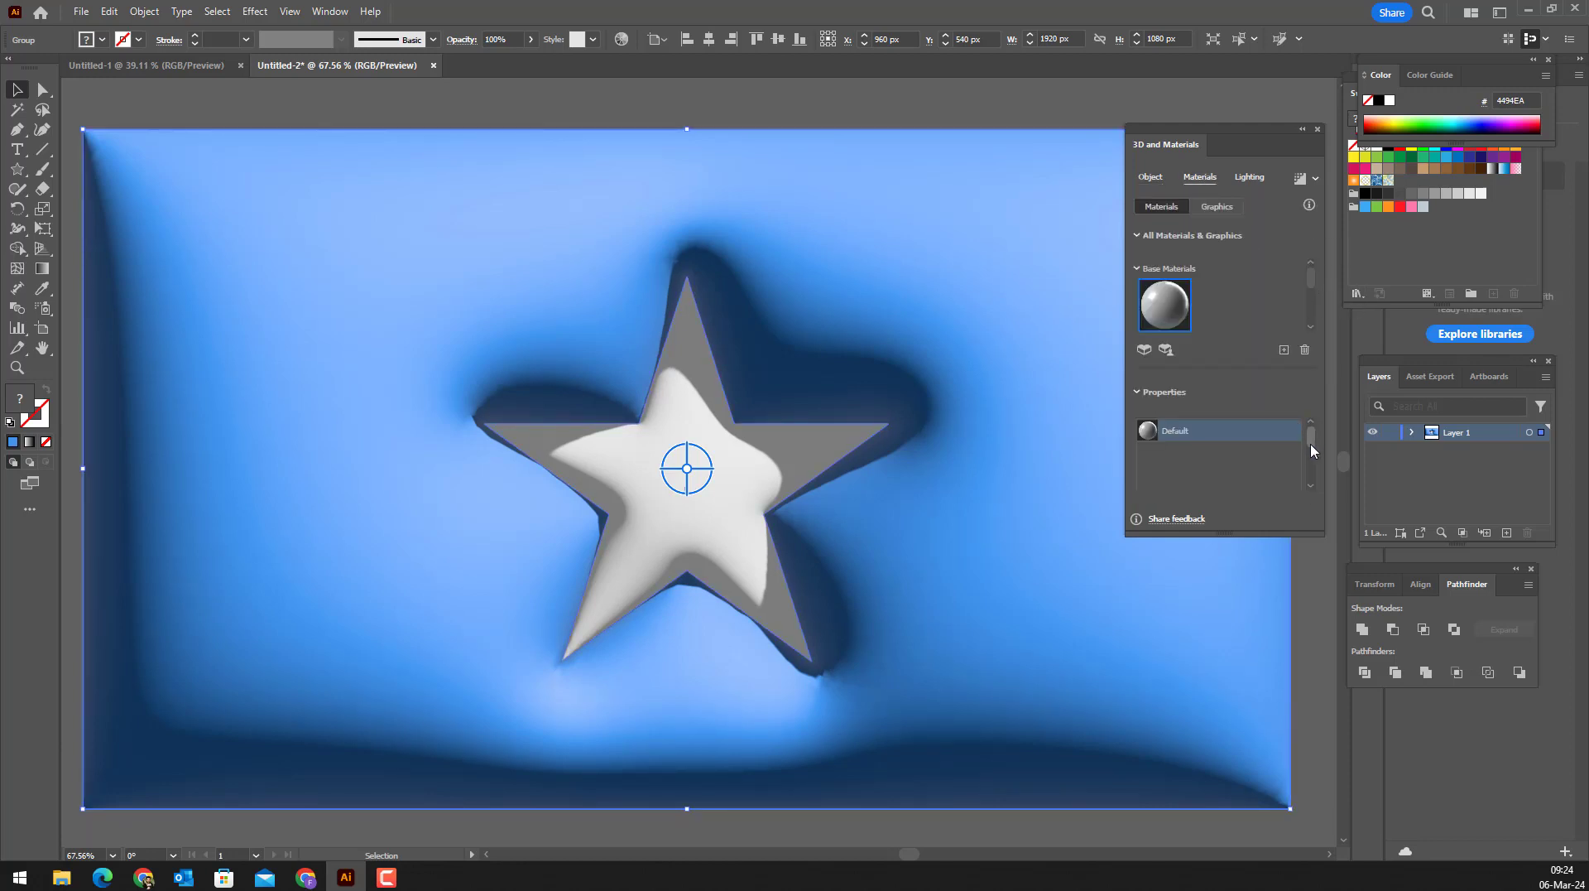
{"action": "scroll", "coordinate": [1309, 447], "scroll_direction": "down", "scroll_amount": 4}
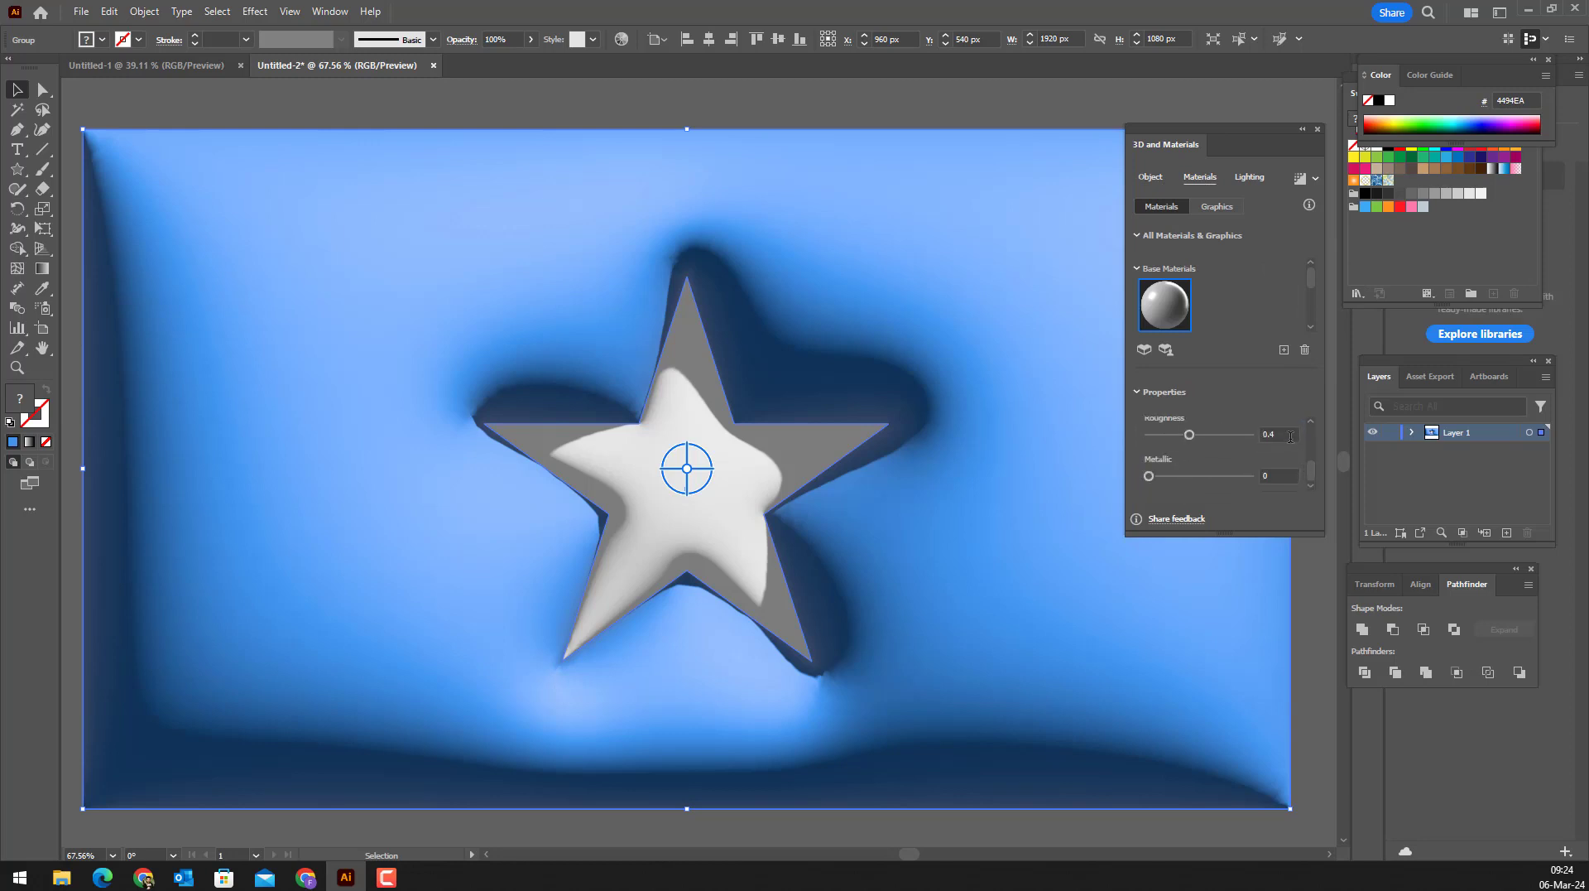
{"action": "double_click", "coordinate": [1291, 436]}
{"action": "type", "text": "0.15"}
{"action": "key", "text": "Return"}
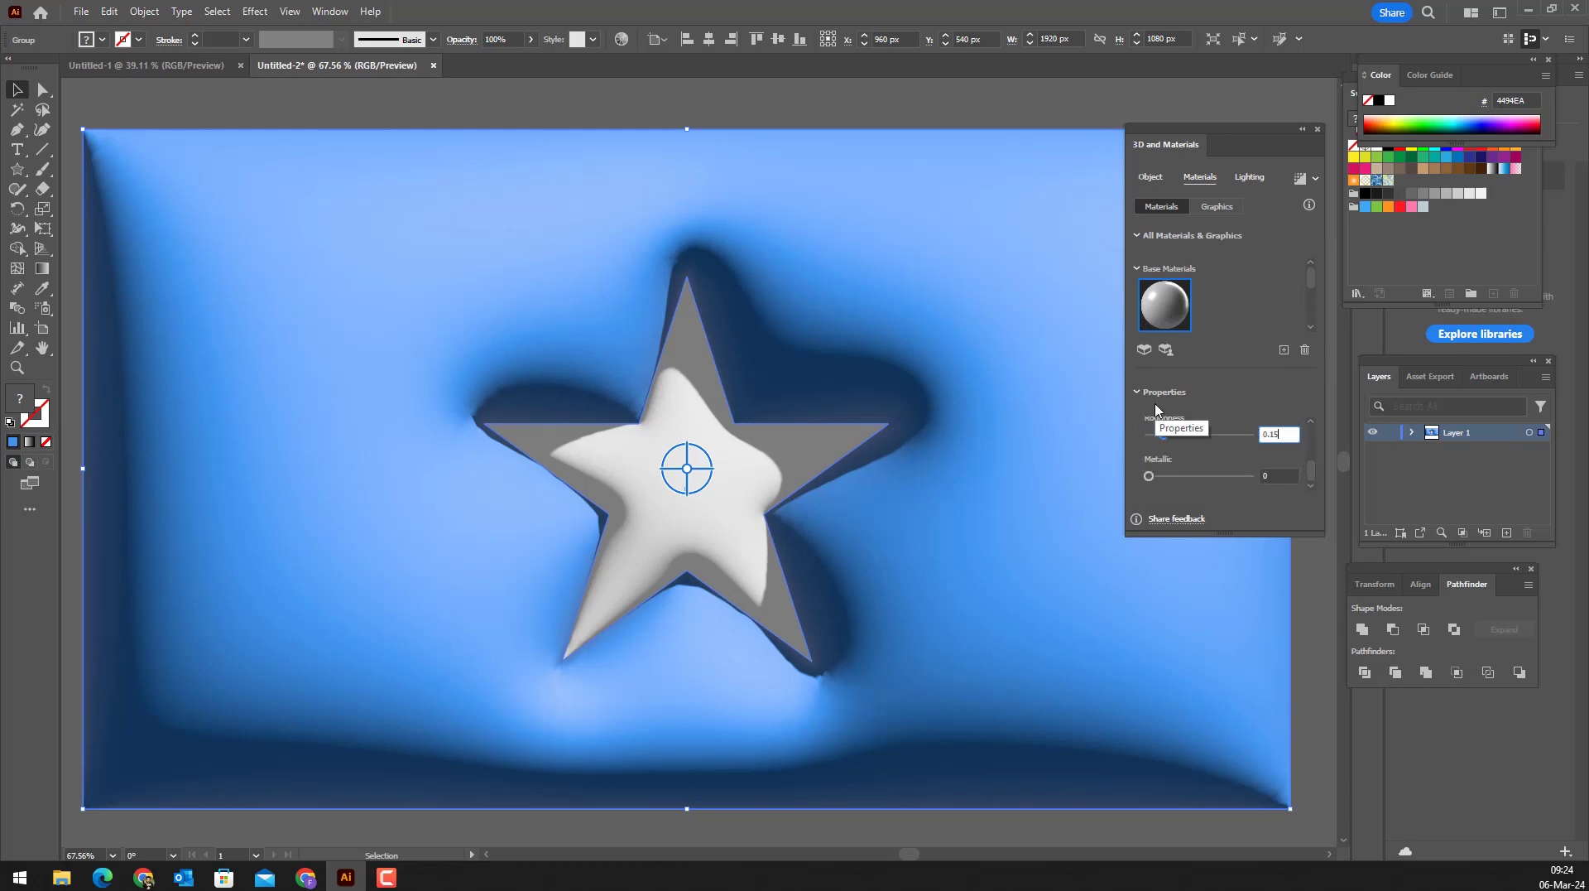
{"action": "key", "text": "Tab"}
{"action": "type", "text": "22"}
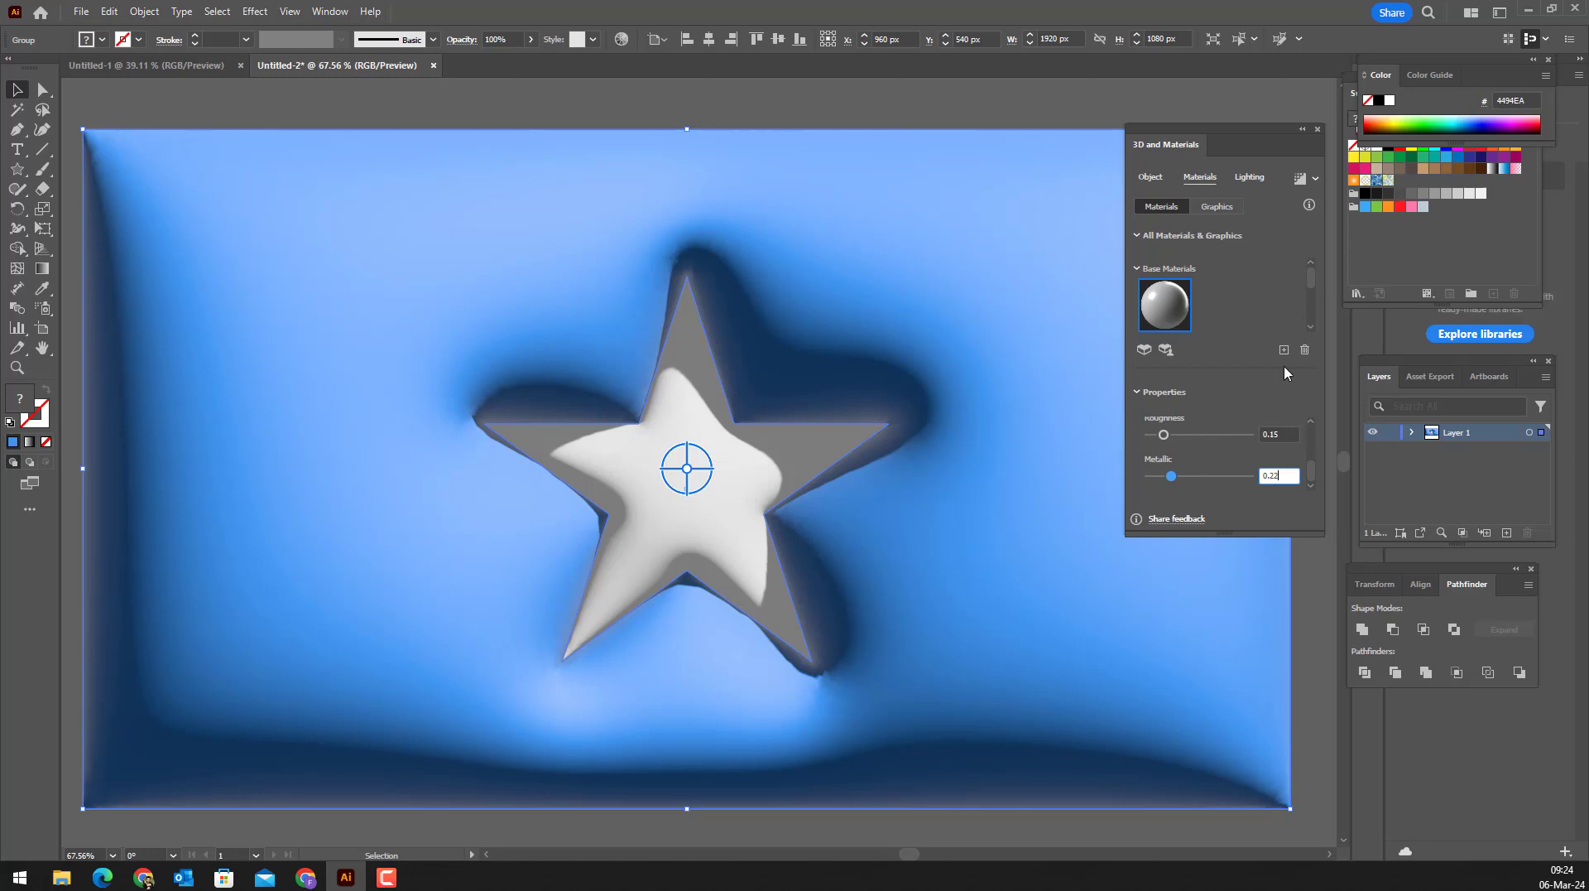
{"action": "left_click", "coordinate": [1277, 432]}
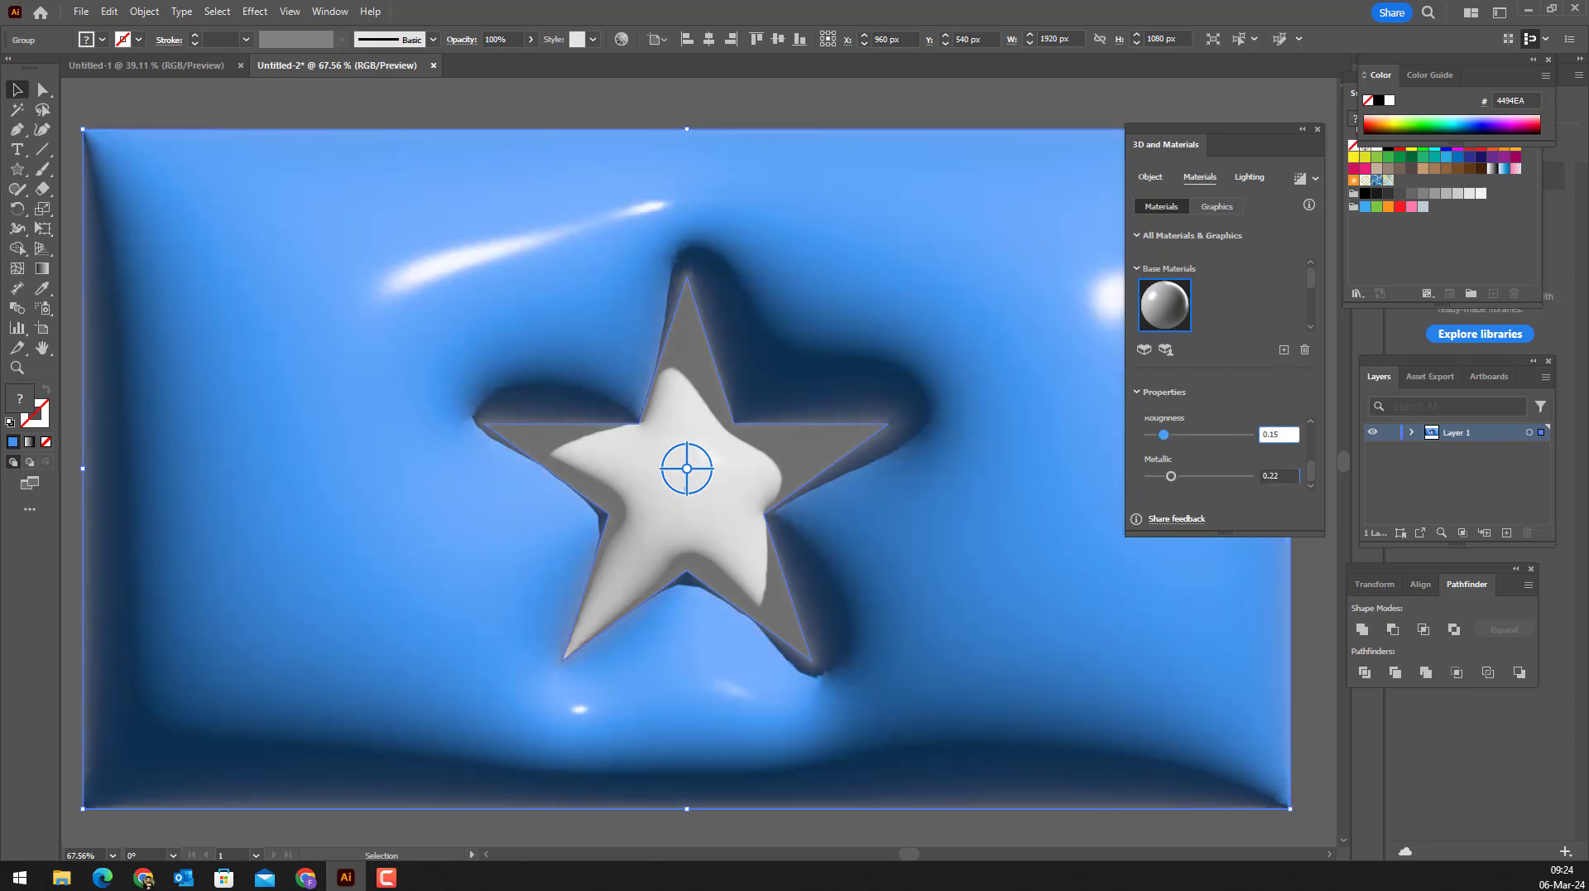
{"action": "left_click", "coordinate": [306, 877]}
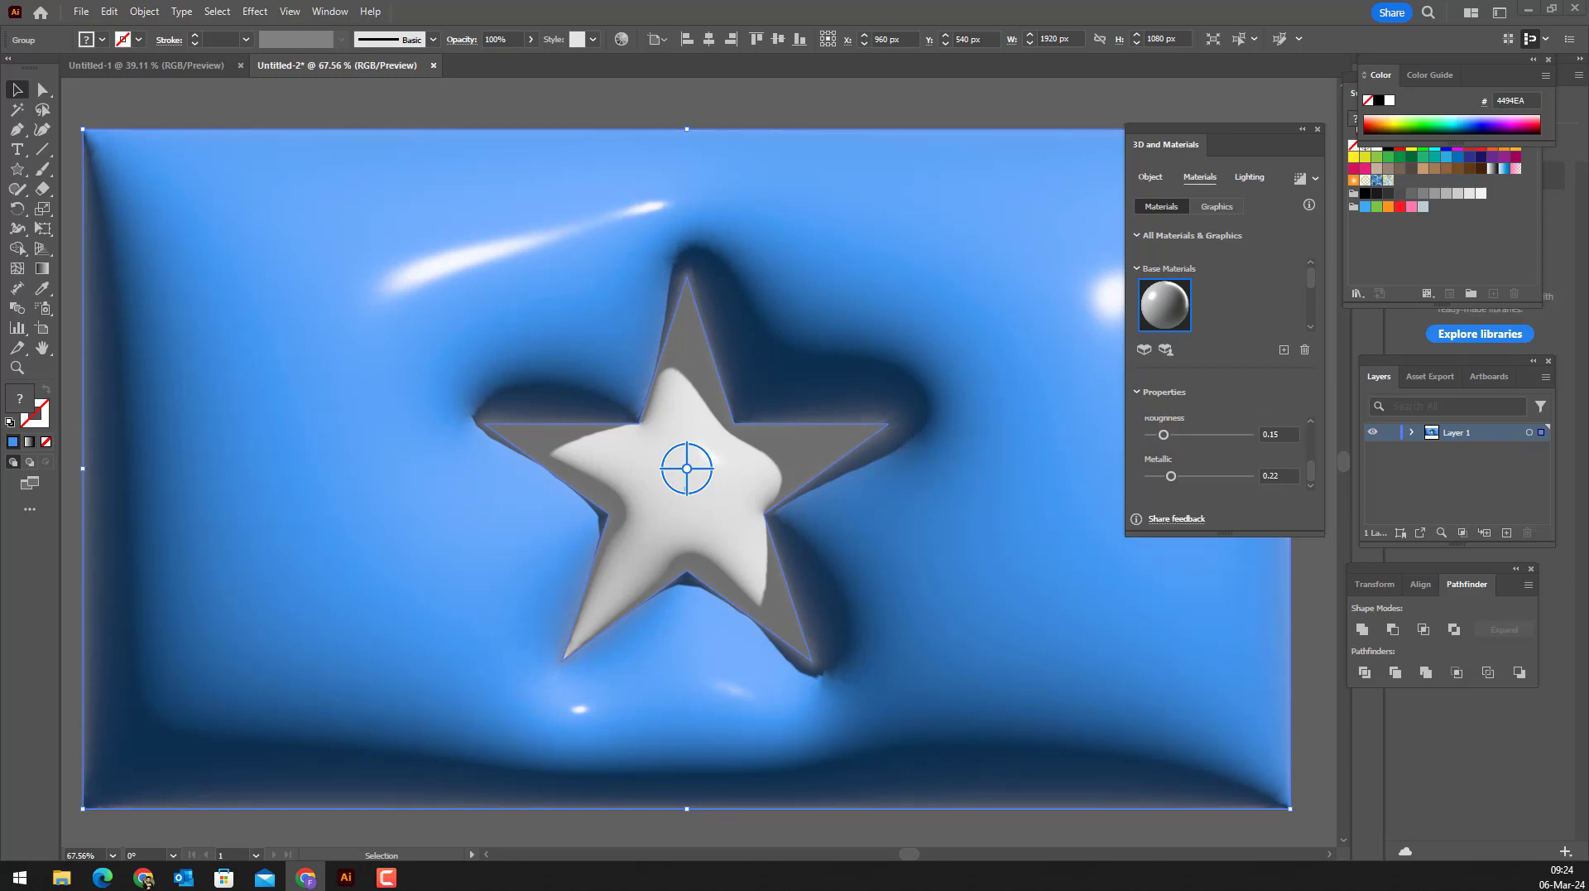
Step: Set the 3D lighting to Intensity 125%, Rotation 92°, Height 54° and Softness 41%
{"action": "left_click", "coordinate": [1249, 177]}
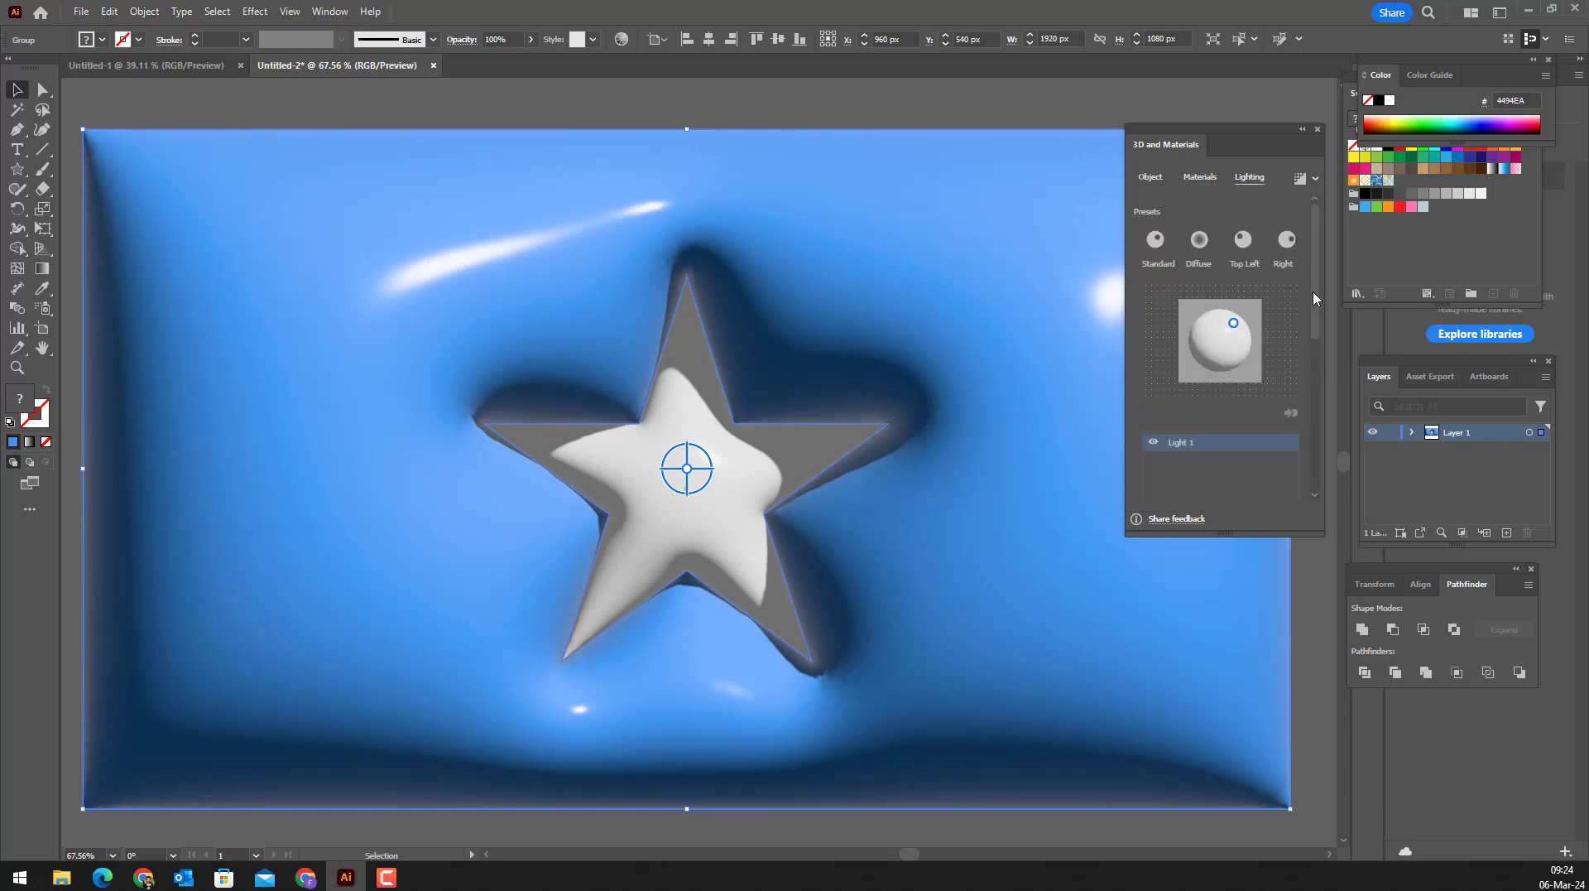
{"action": "left_click_drag", "start_coordinate": [1313, 298], "coordinate": [1310, 416]}
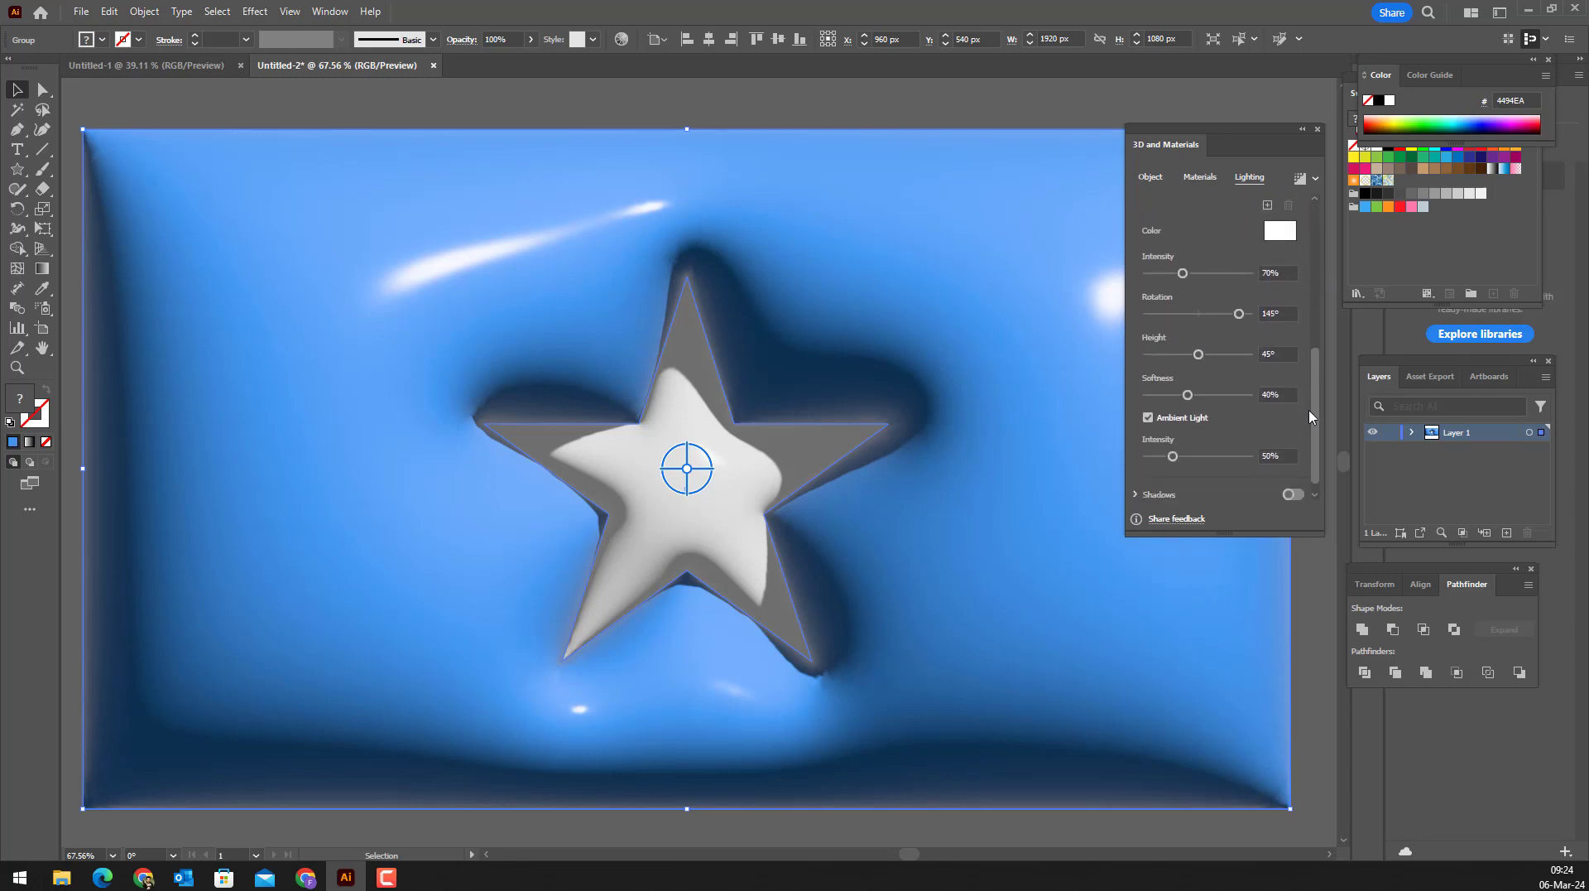
{"action": "scroll", "coordinate": [1279, 390], "scroll_direction": "down", "scroll_amount": 1}
{"action": "left_click_drag", "start_coordinate": [1183, 258], "coordinate": [1214, 263]}
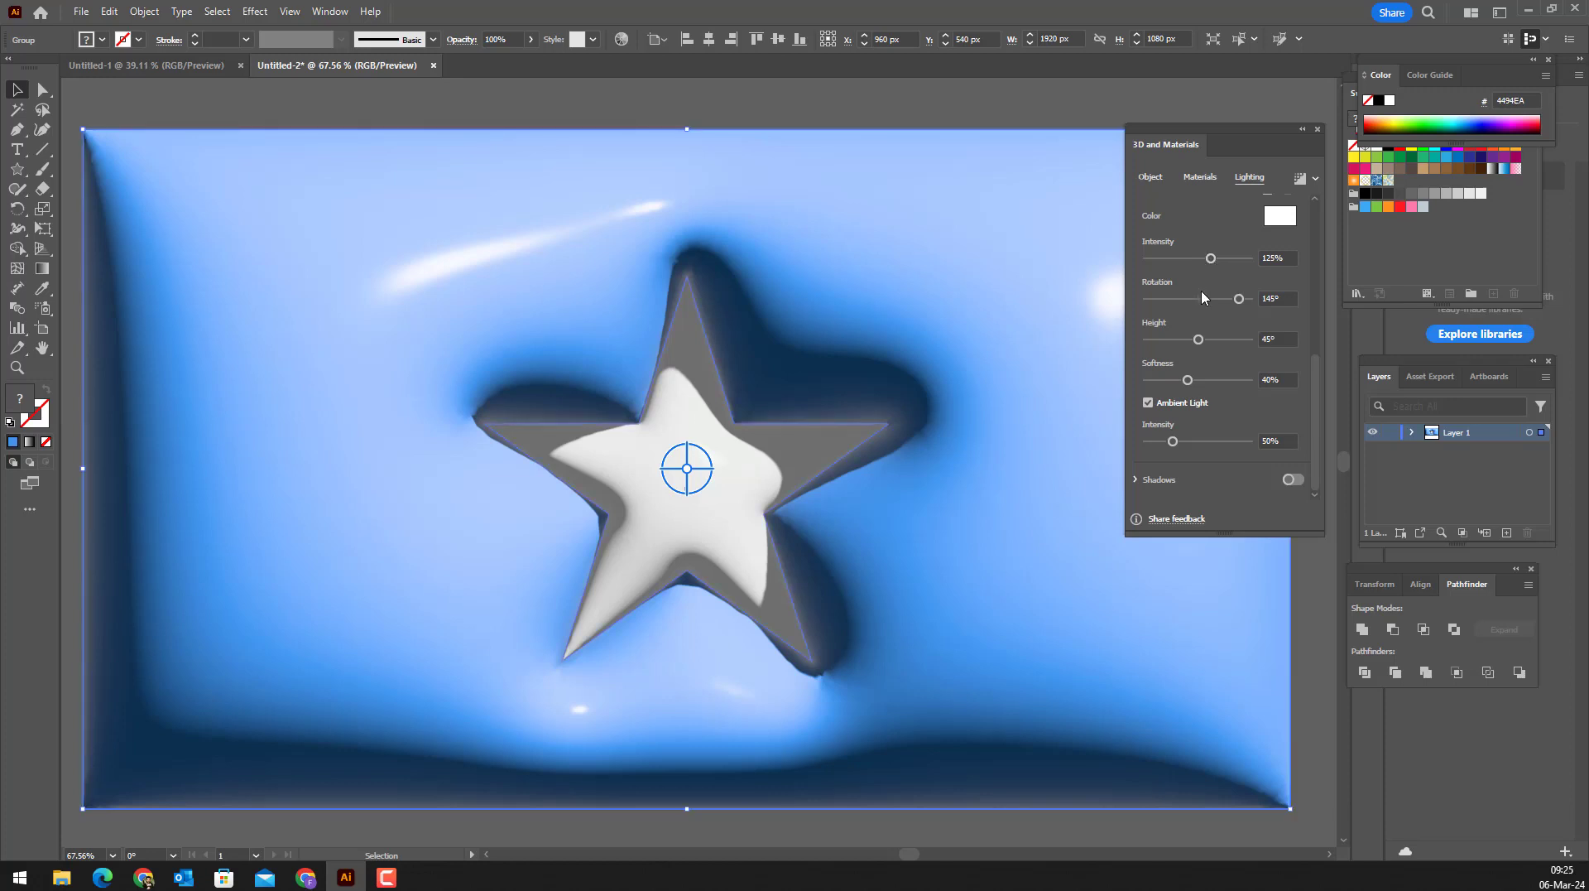
{"action": "left_click_drag", "start_coordinate": [1239, 298], "coordinate": [1224, 300]}
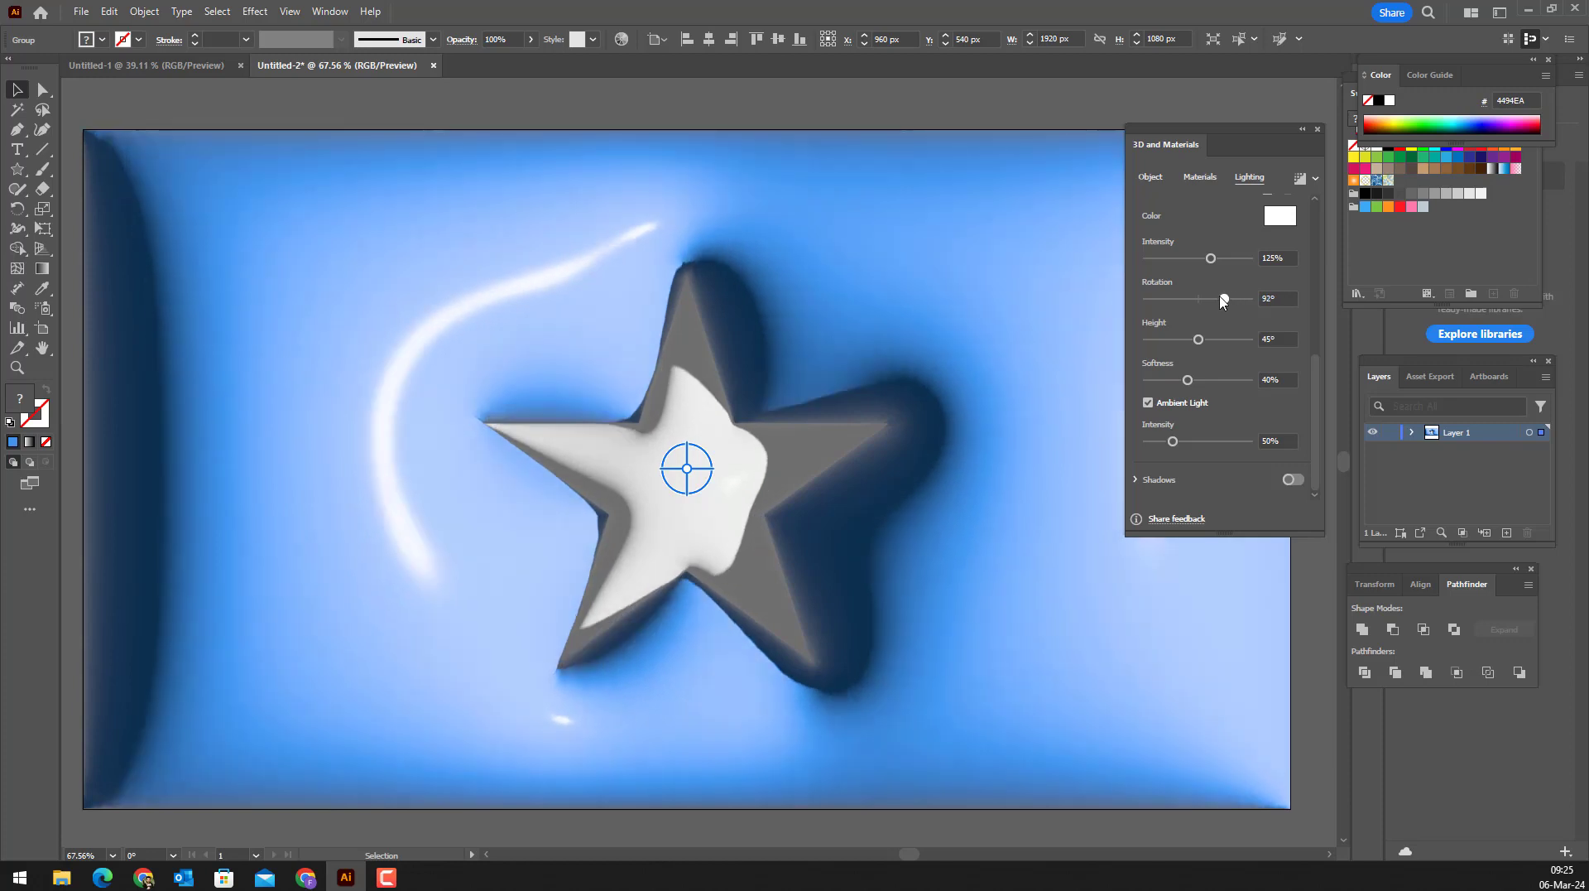
{"action": "mouse_move", "coordinate": [1199, 339]}
{"action": "left_mouse_down"}
{"action": "mouse_move", "coordinate": [1231, 340]}
{"action": "mouse_move", "coordinate": [1208, 339]}
{"action": "left_mouse_up"}
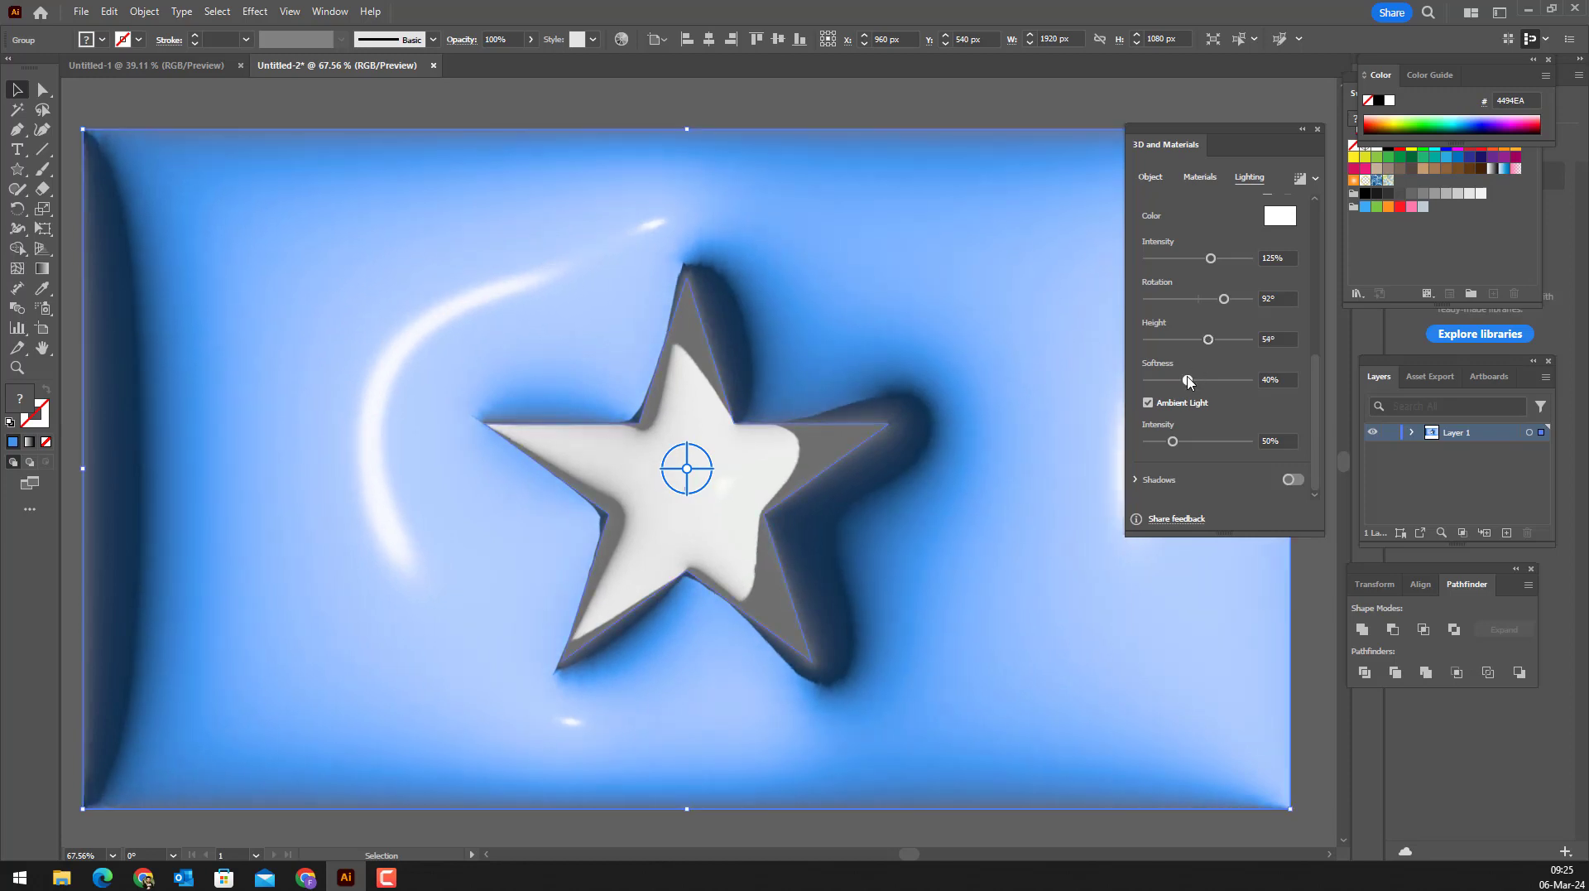
{"action": "left_click_drag", "start_coordinate": [1188, 379], "coordinate": [1189, 381]}
Step: Render the flag with ray tracing at High quality and dock the 3D and Materials panel
{"action": "left_click", "coordinate": [1315, 180]}
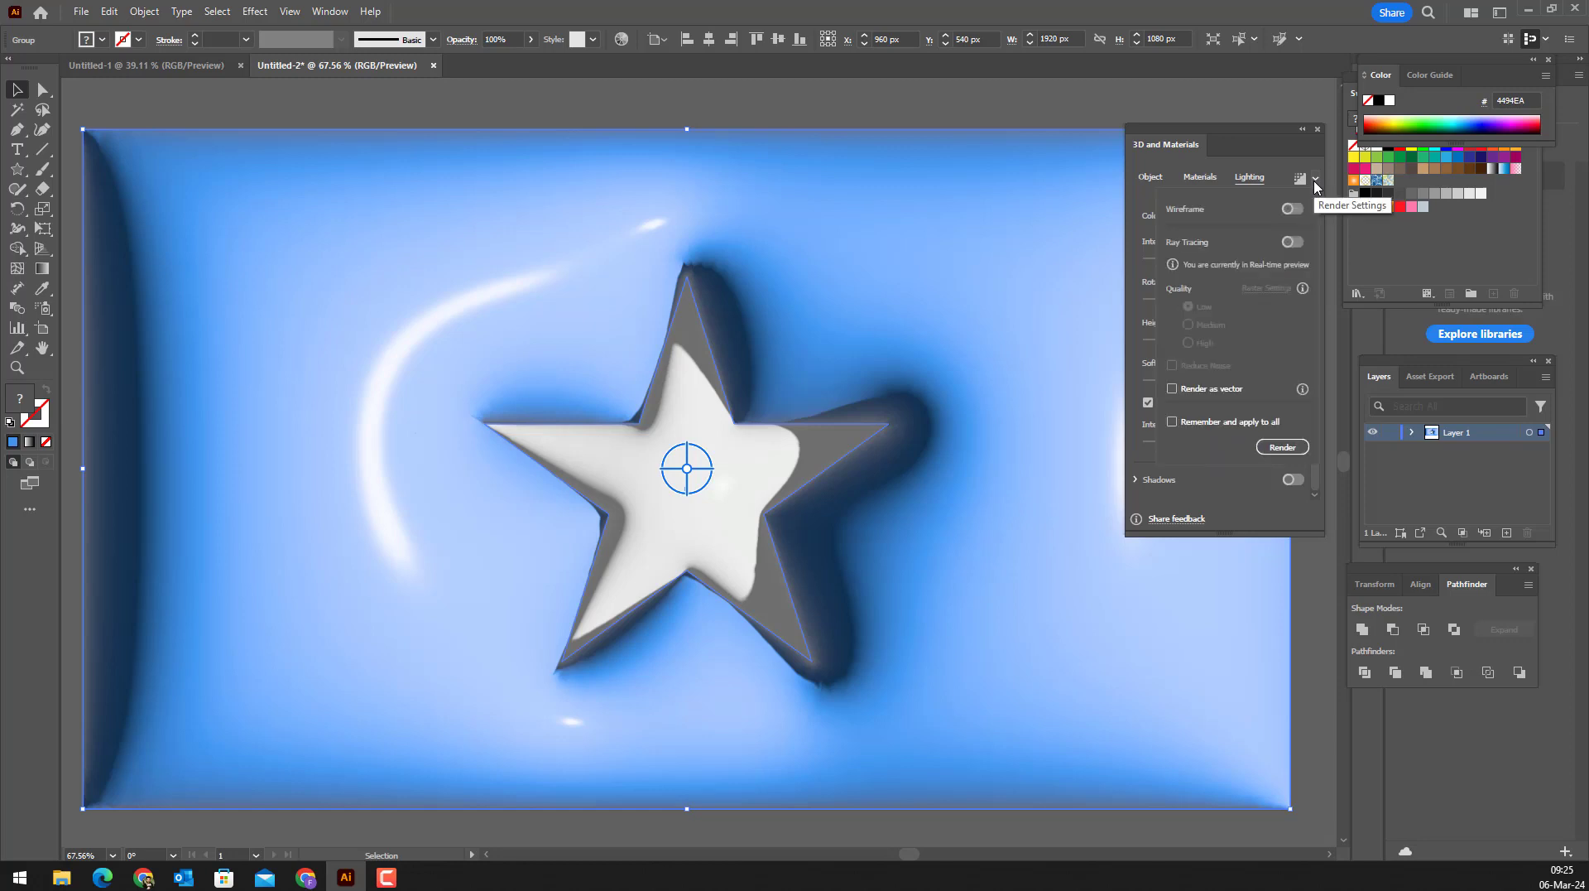
{"action": "left_click", "coordinate": [1315, 179]}
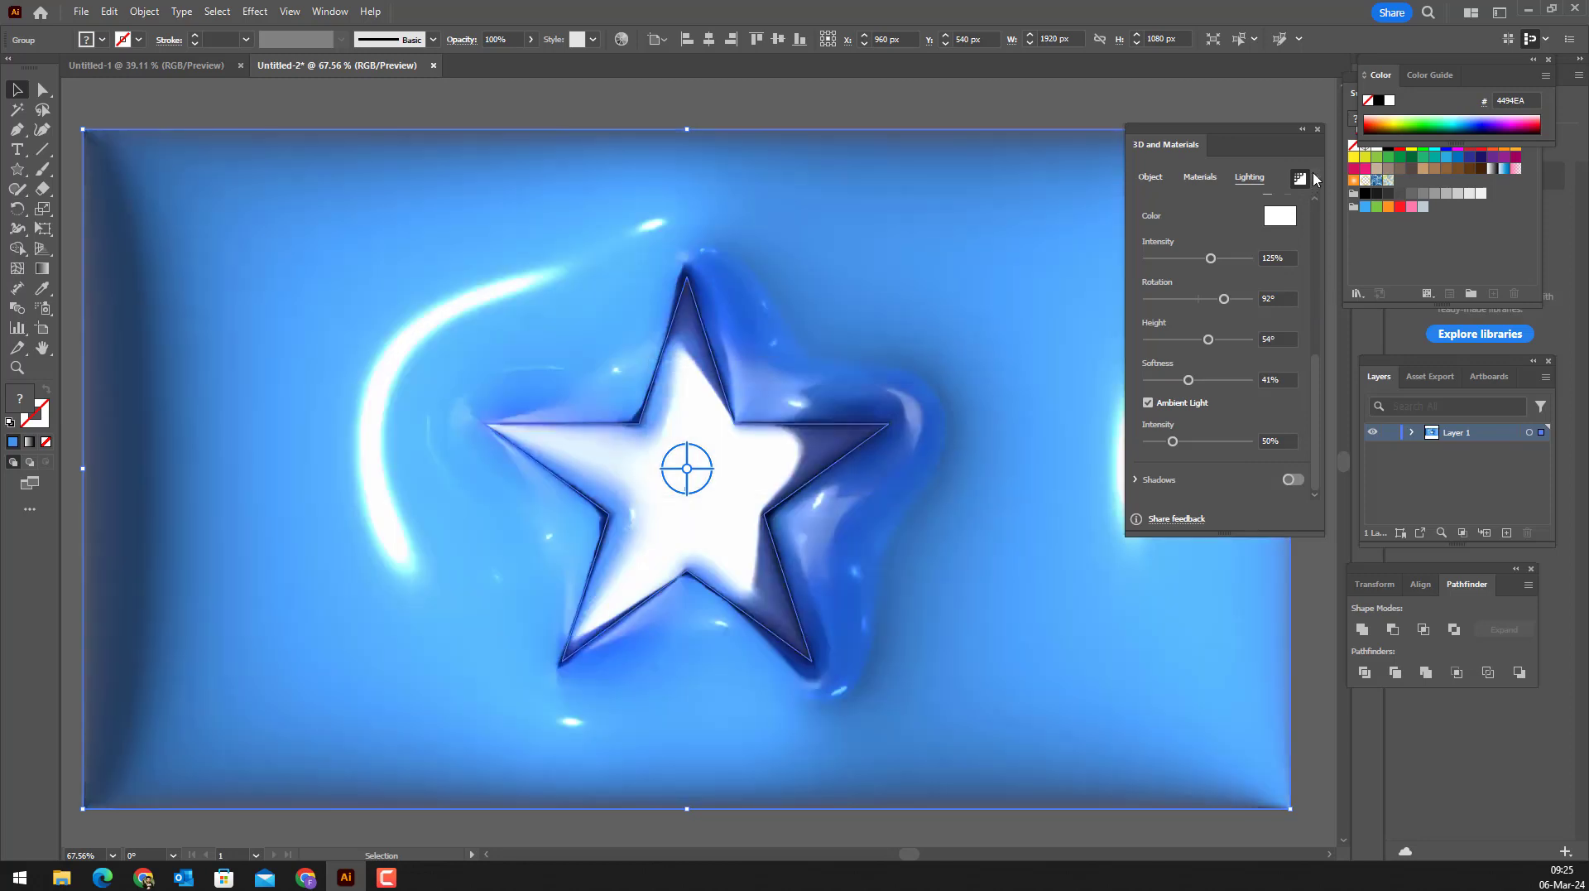
{"action": "left_click", "coordinate": [1316, 179]}
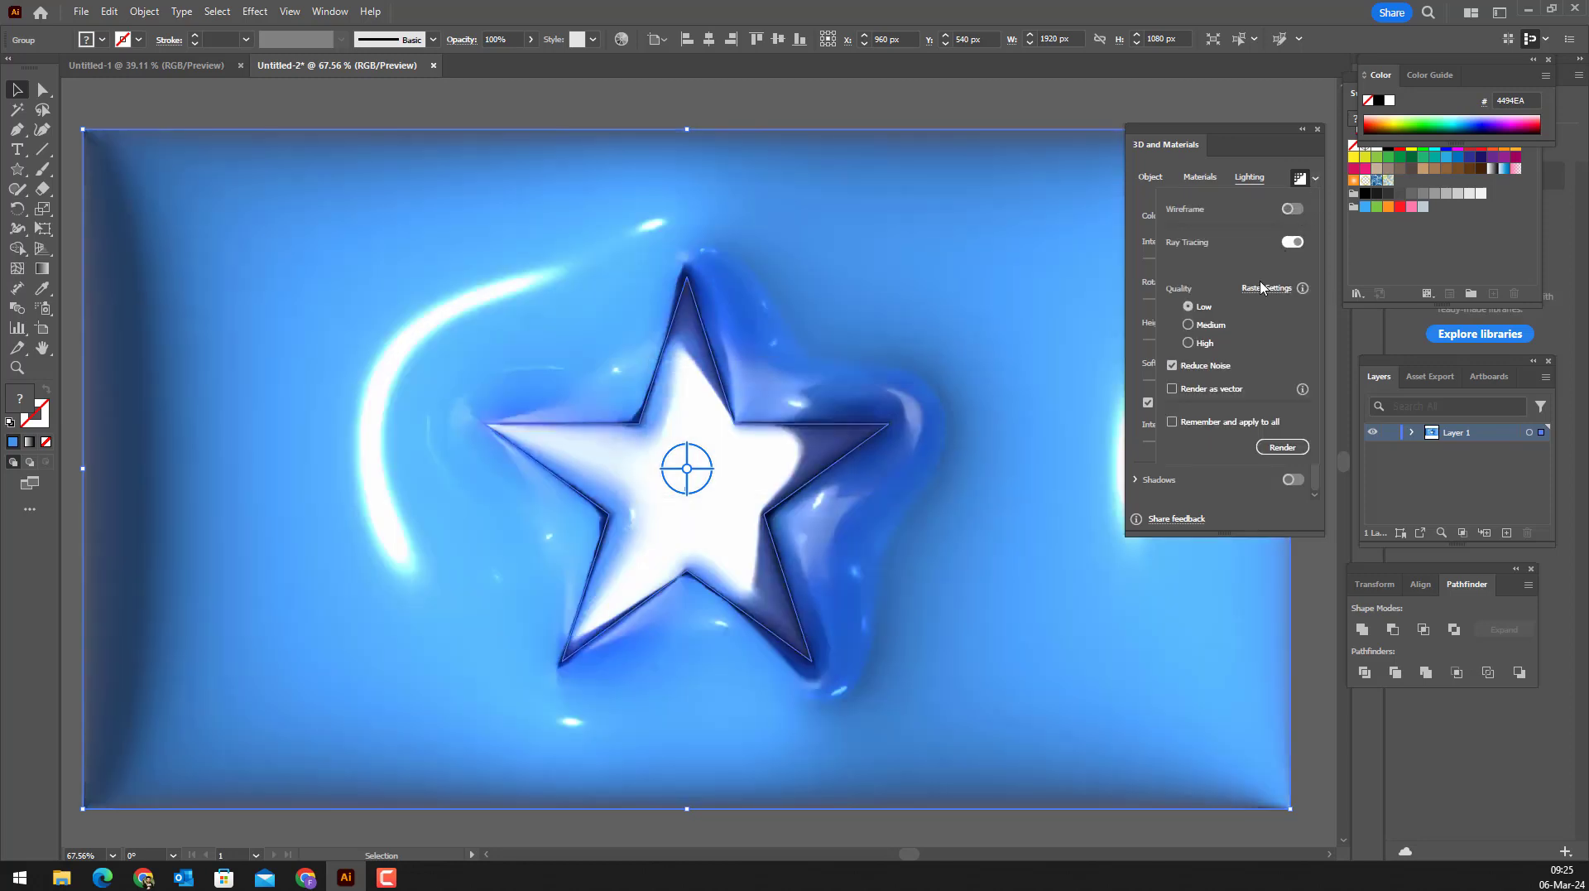
{"action": "left_click", "coordinate": [1282, 447]}
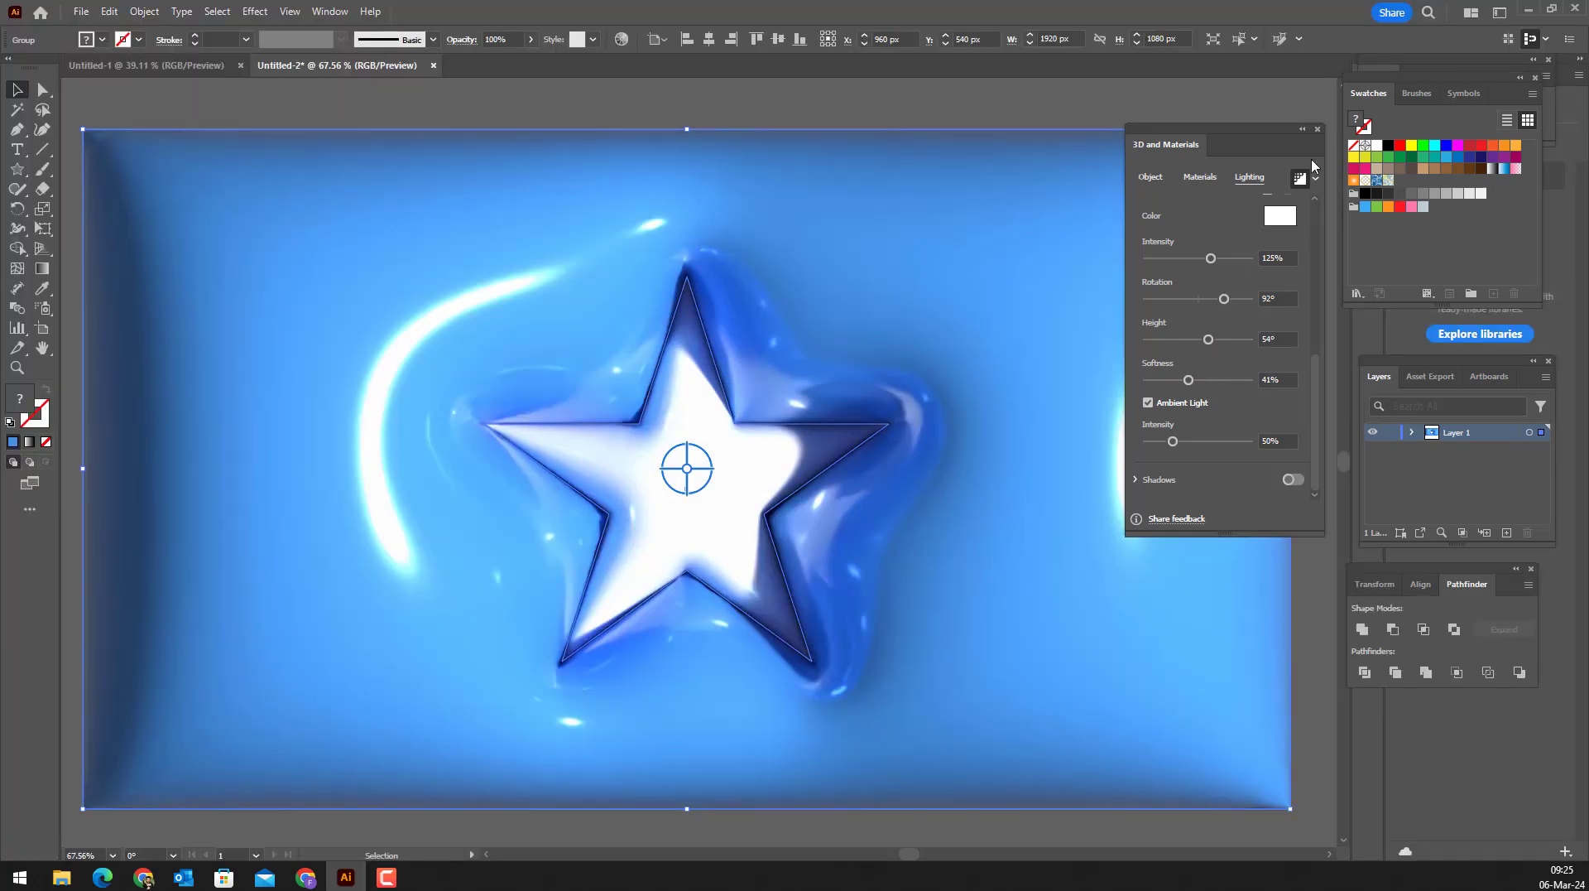
{"action": "left_click_drag", "start_coordinate": [1290, 131], "coordinate": [1517, 626]}
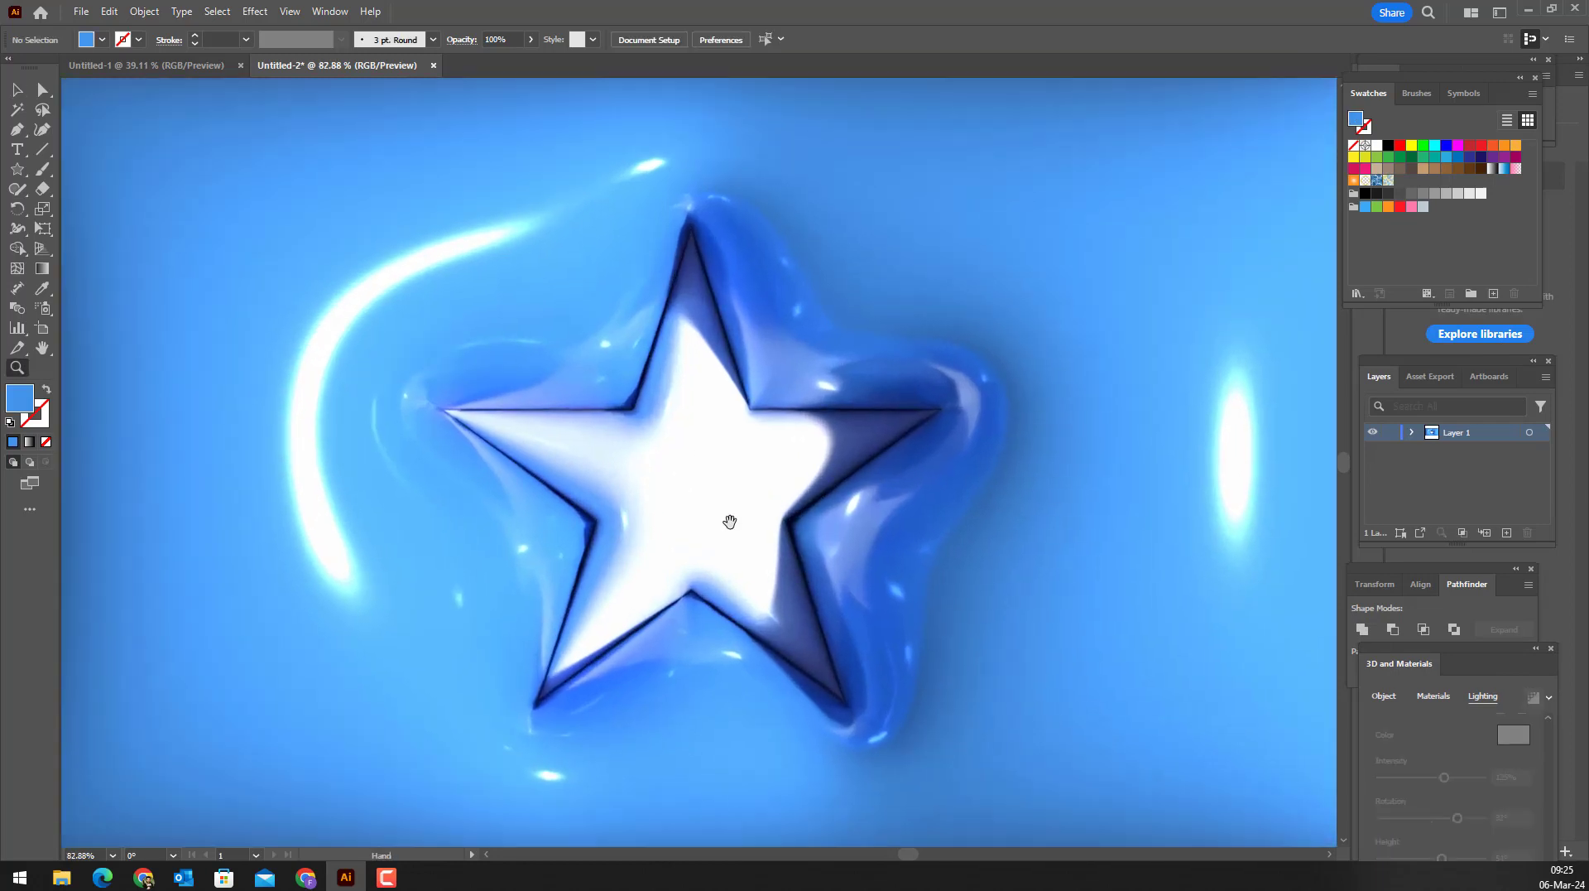
Step: Isolate the flag group and change its background rectangle's fill to hot pink
{"action": "scroll", "coordinate": [745, 513], "scroll_direction": "down", "scroll_amount": 3}
{"action": "double_click", "coordinate": [1077, 495]}
{"action": "left_click", "coordinate": [1040, 445]}
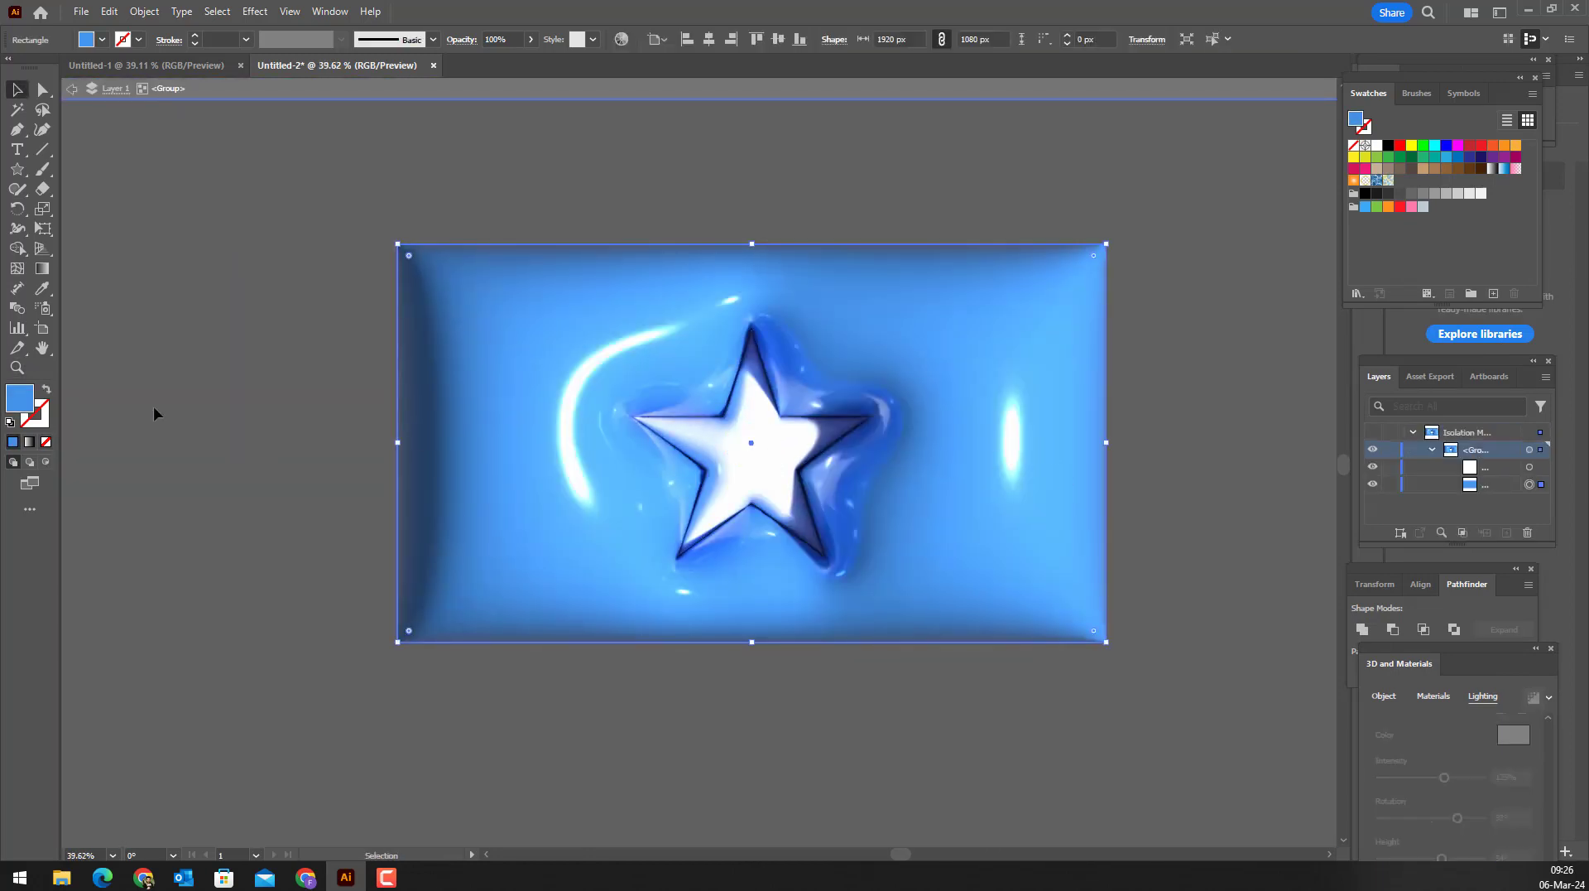
{"action": "double_click", "coordinate": [9, 403]}
{"action": "left_click", "coordinate": [1120, 272]}
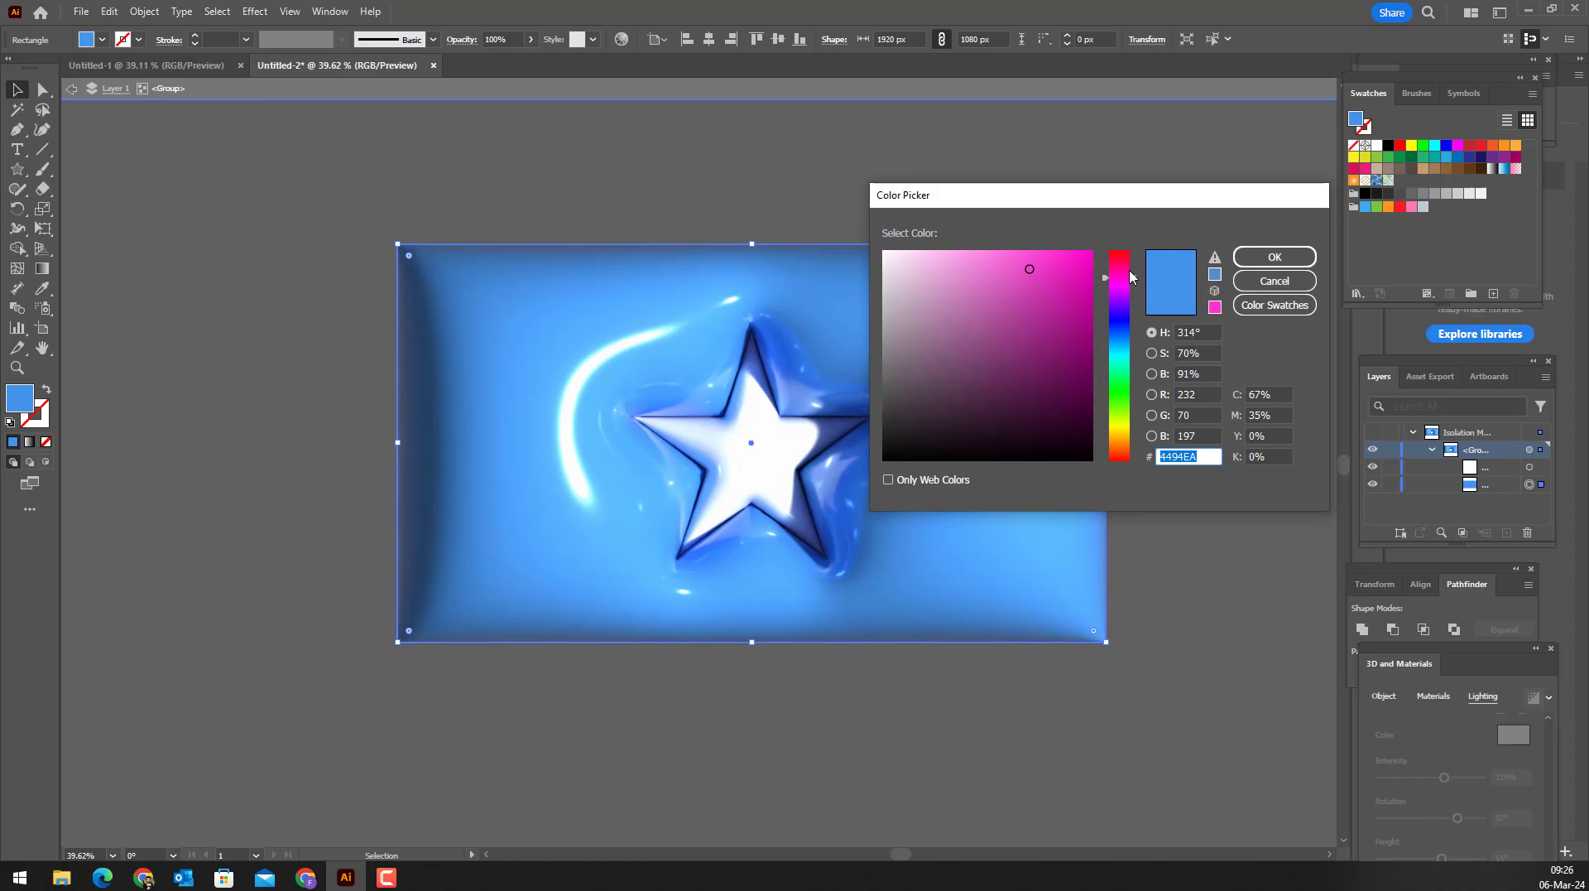
{"action": "left_click", "coordinate": [1019, 264]}
{"action": "left_click", "coordinate": [1275, 256]}
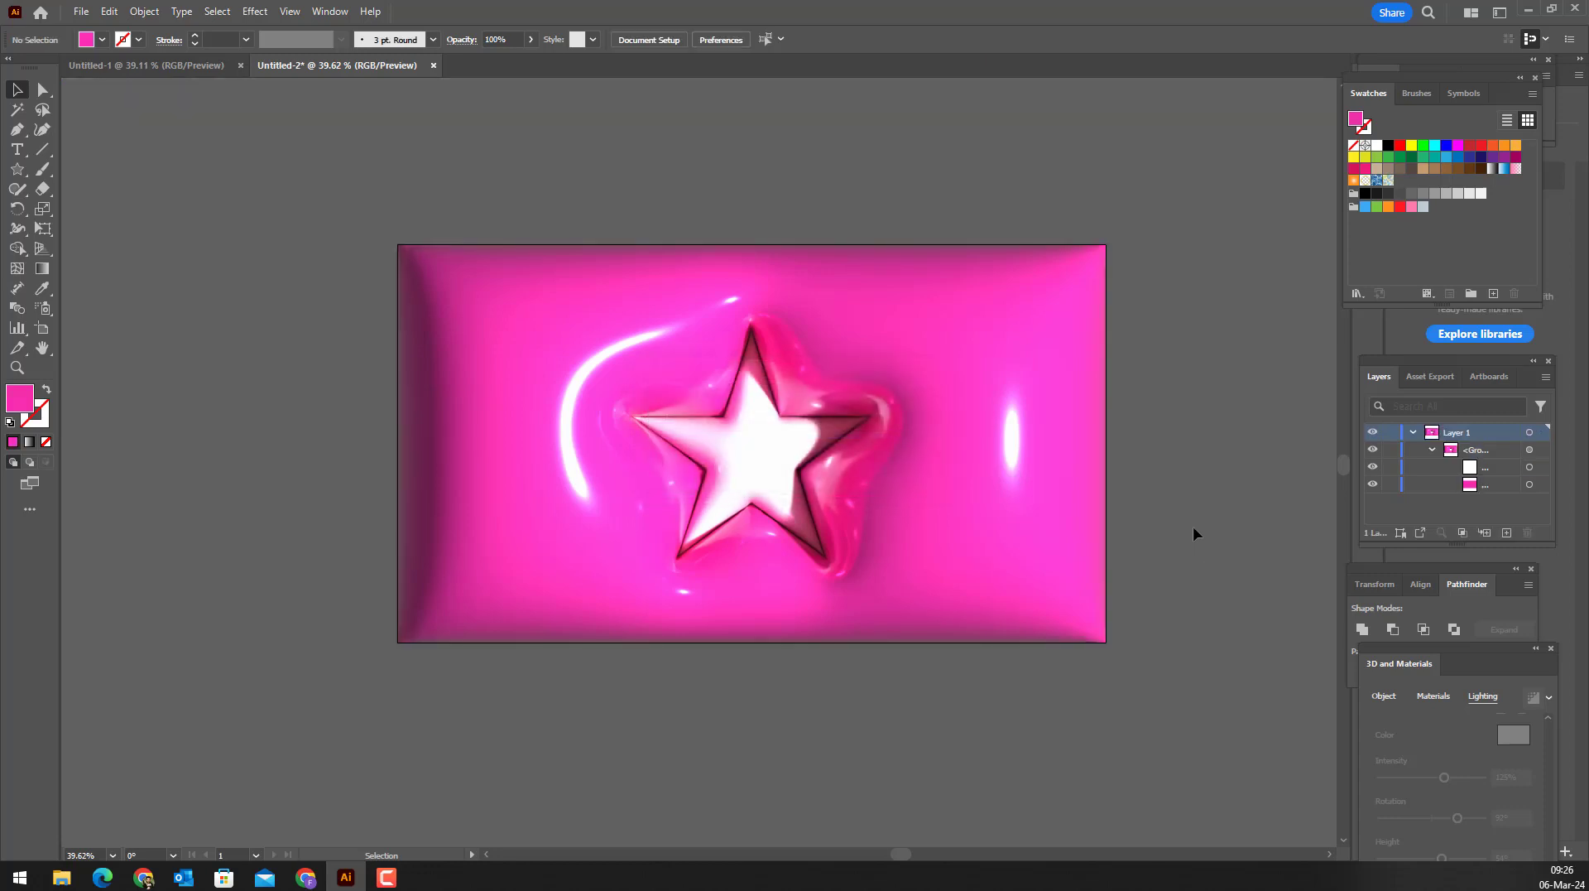
Step: Zoom out and duplicate the pink flag's artboard to the right
{"action": "key", "text": "z"}
{"action": "mouse_move", "coordinate": [770, 434]}
{"action": "left_mouse_down"}
{"action": "mouse_move", "coordinate": [902, 501]}
{"action": "mouse_move", "coordinate": [709, 479]}
{"action": "mouse_move", "coordinate": [565, 426]}
{"action": "left_mouse_up"}
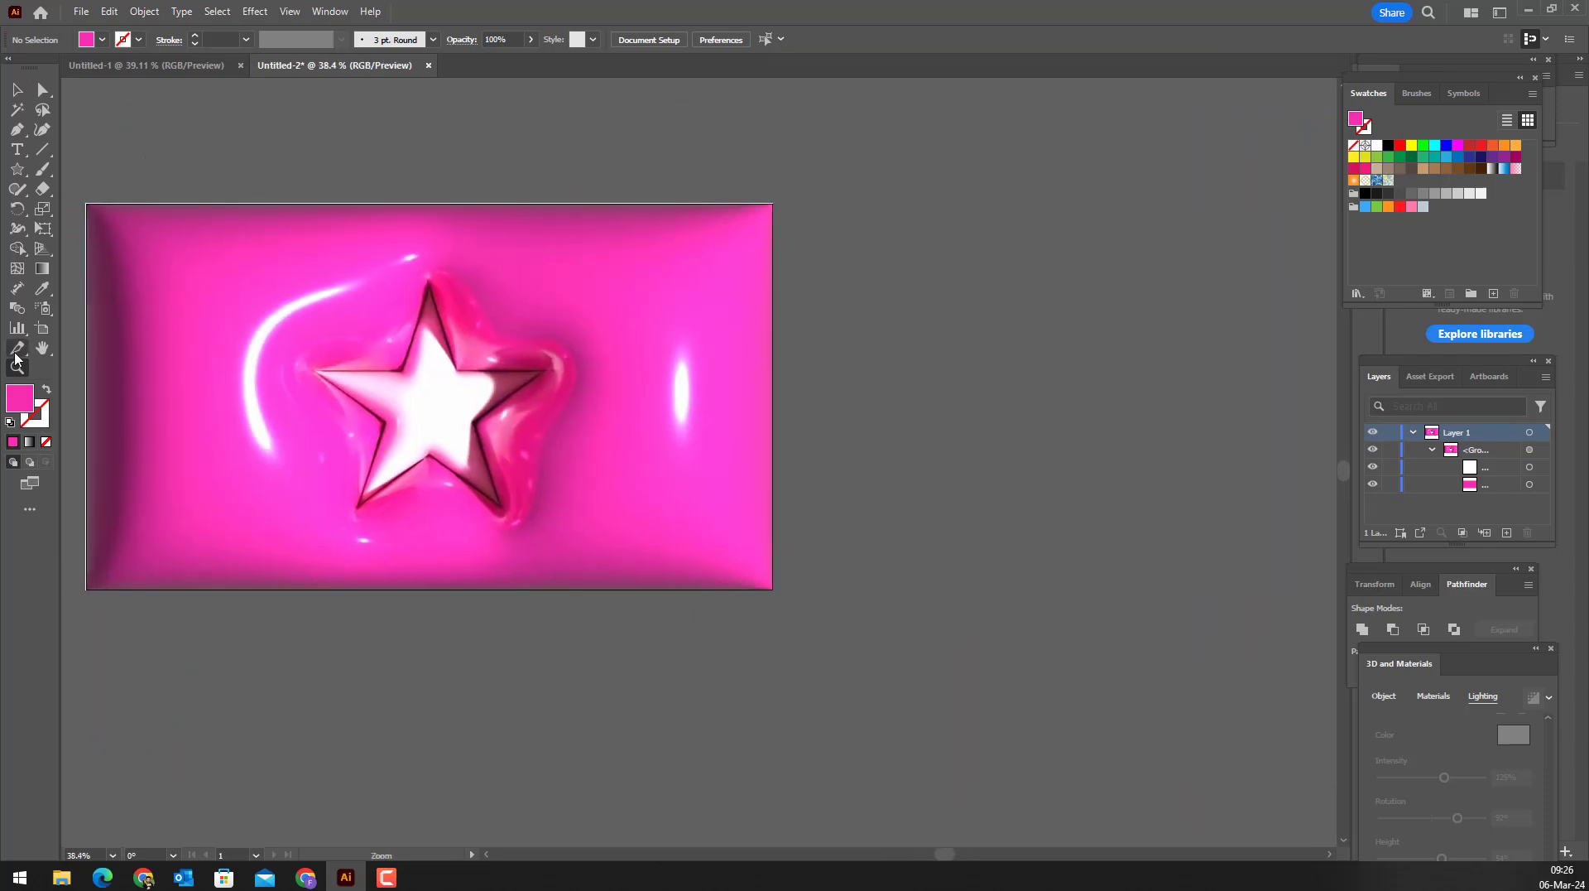
{"action": "key", "text": "shift+o"}
{"action": "left_click_drag", "start_coordinate": [226, 410], "coordinate": [919, 451]}
{"action": "left_click", "coordinate": [20, 89]}
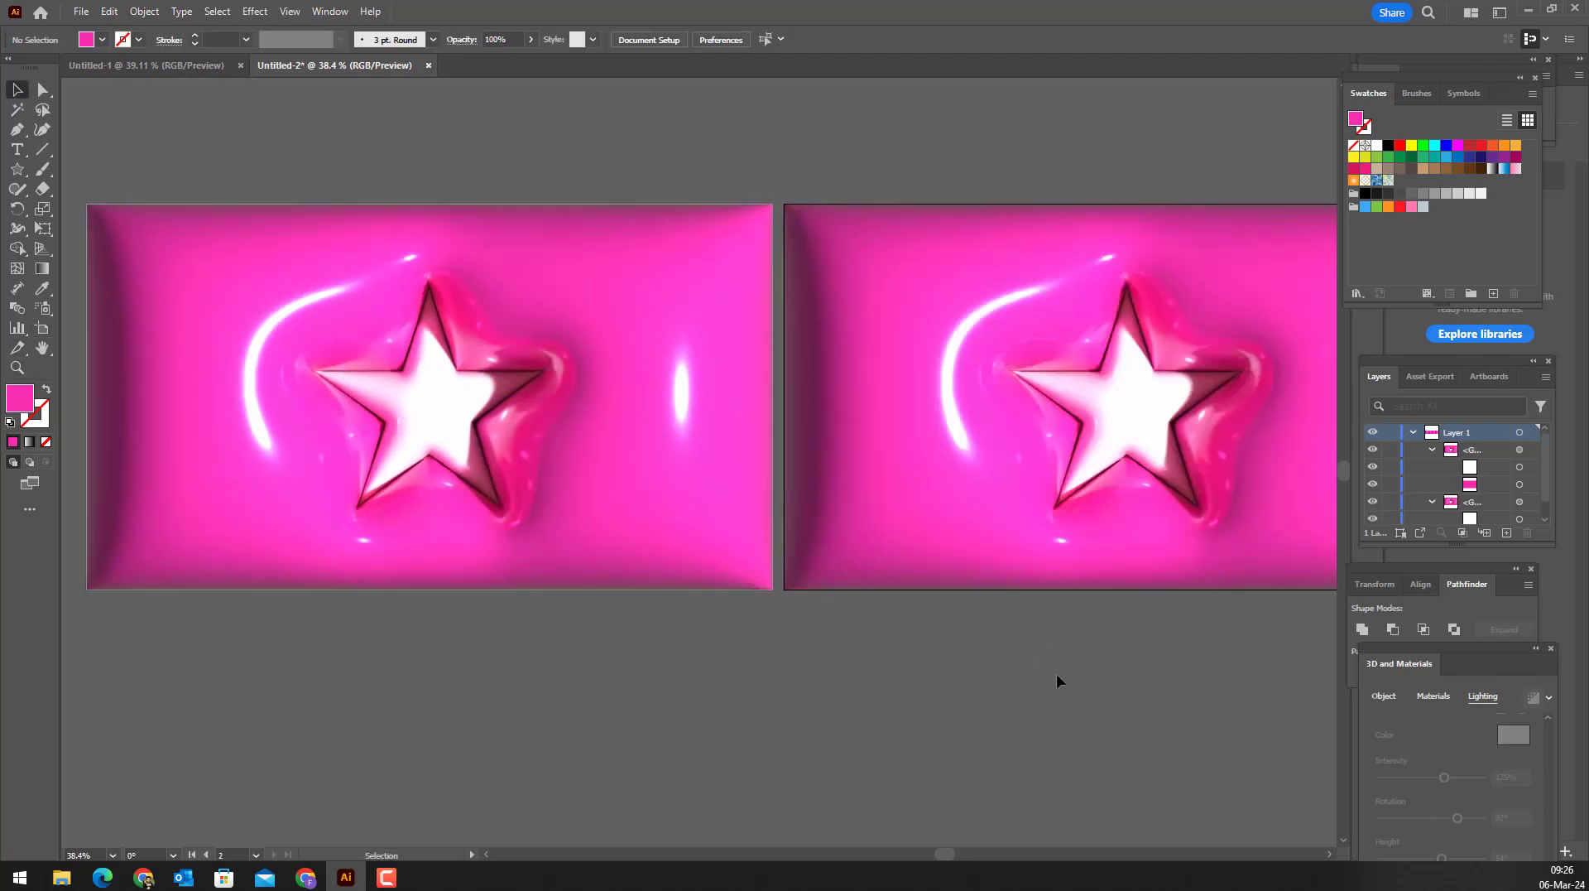
Step: Set the copied flag's background rectangle fill to yellow #F2C91C
{"action": "double_click", "coordinate": [925, 534]}
{"action": "double_click", "coordinate": [933, 525]}
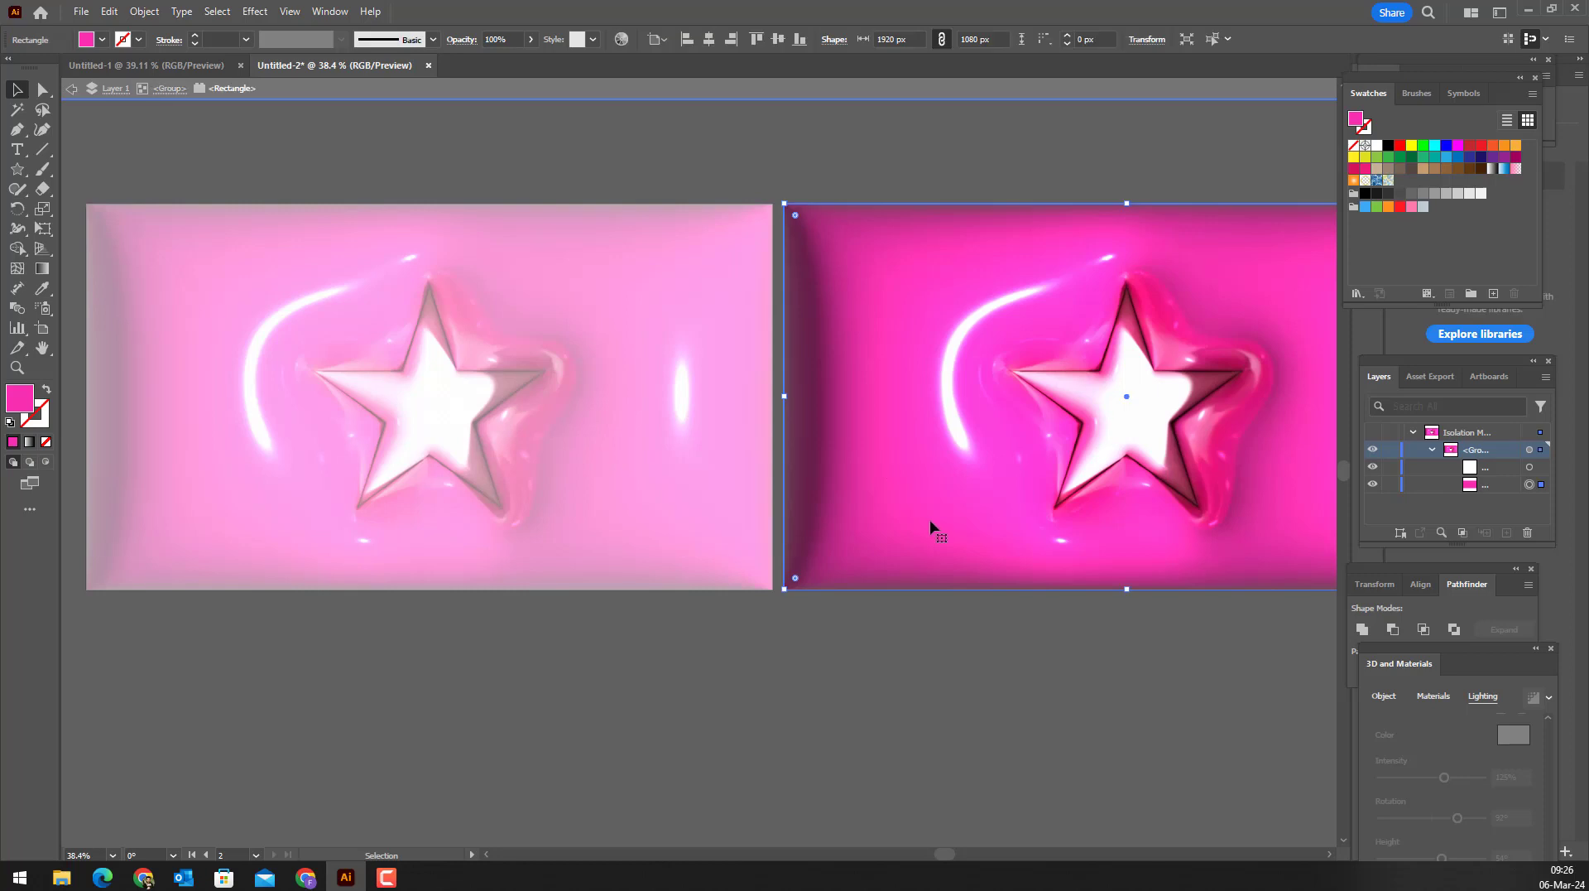
{"action": "double_click", "coordinate": [20, 398]}
{"action": "left_click_drag", "start_coordinate": [1131, 286], "coordinate": [1131, 433]}
{"action": "left_click_drag", "start_coordinate": [1051, 259], "coordinate": [1072, 257]}
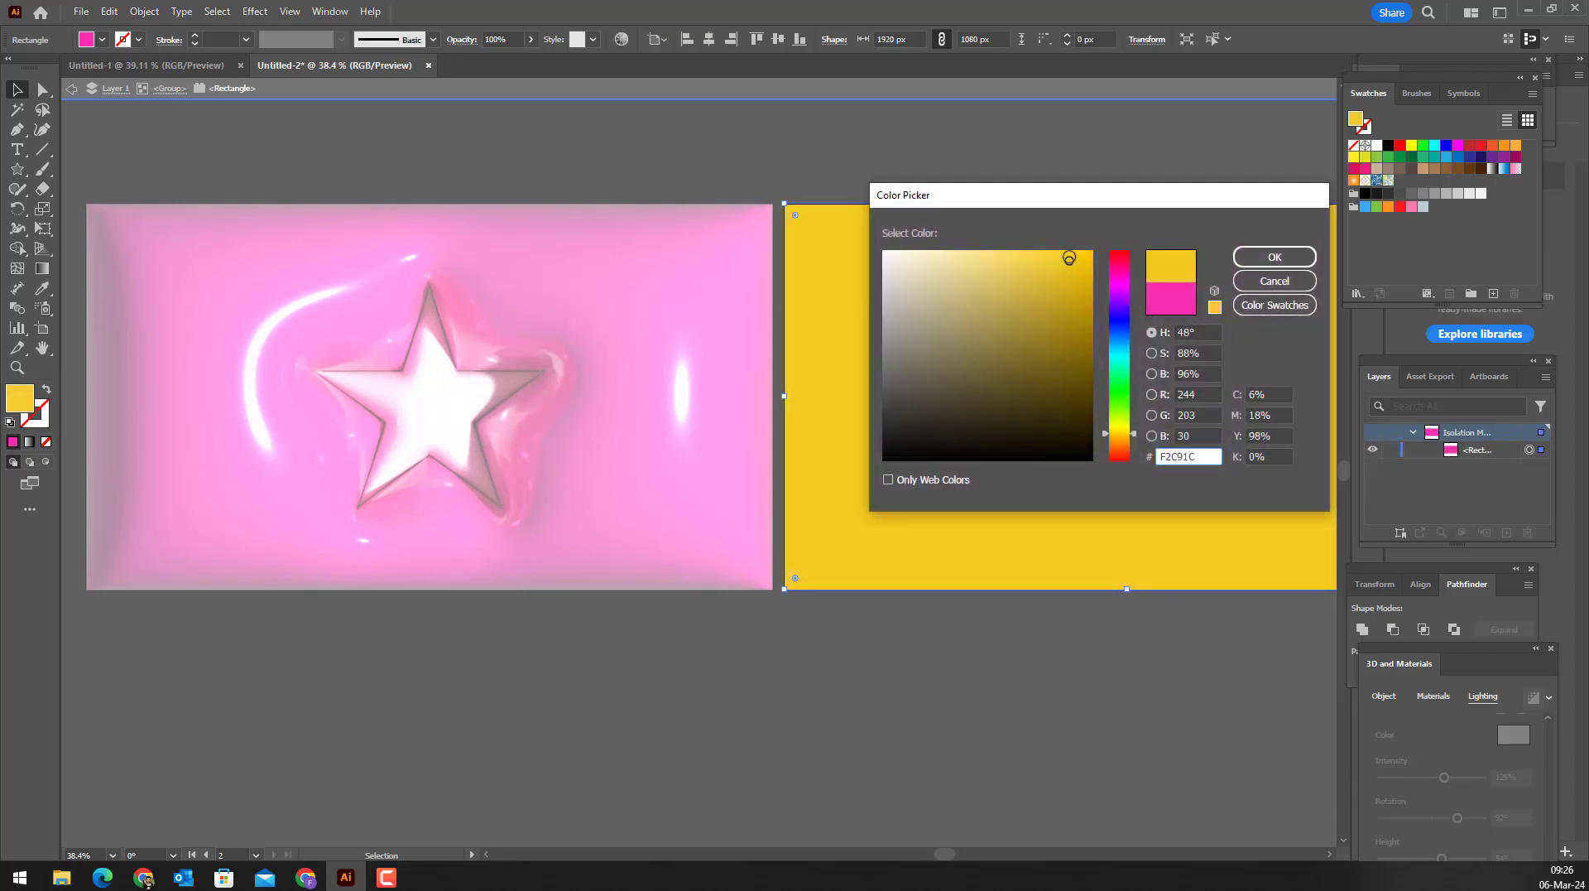
Step: Confirm the yellow fill, exit the flag's group, and pan to frame both rendered flags
{"action": "left_click", "coordinate": [1275, 256]}
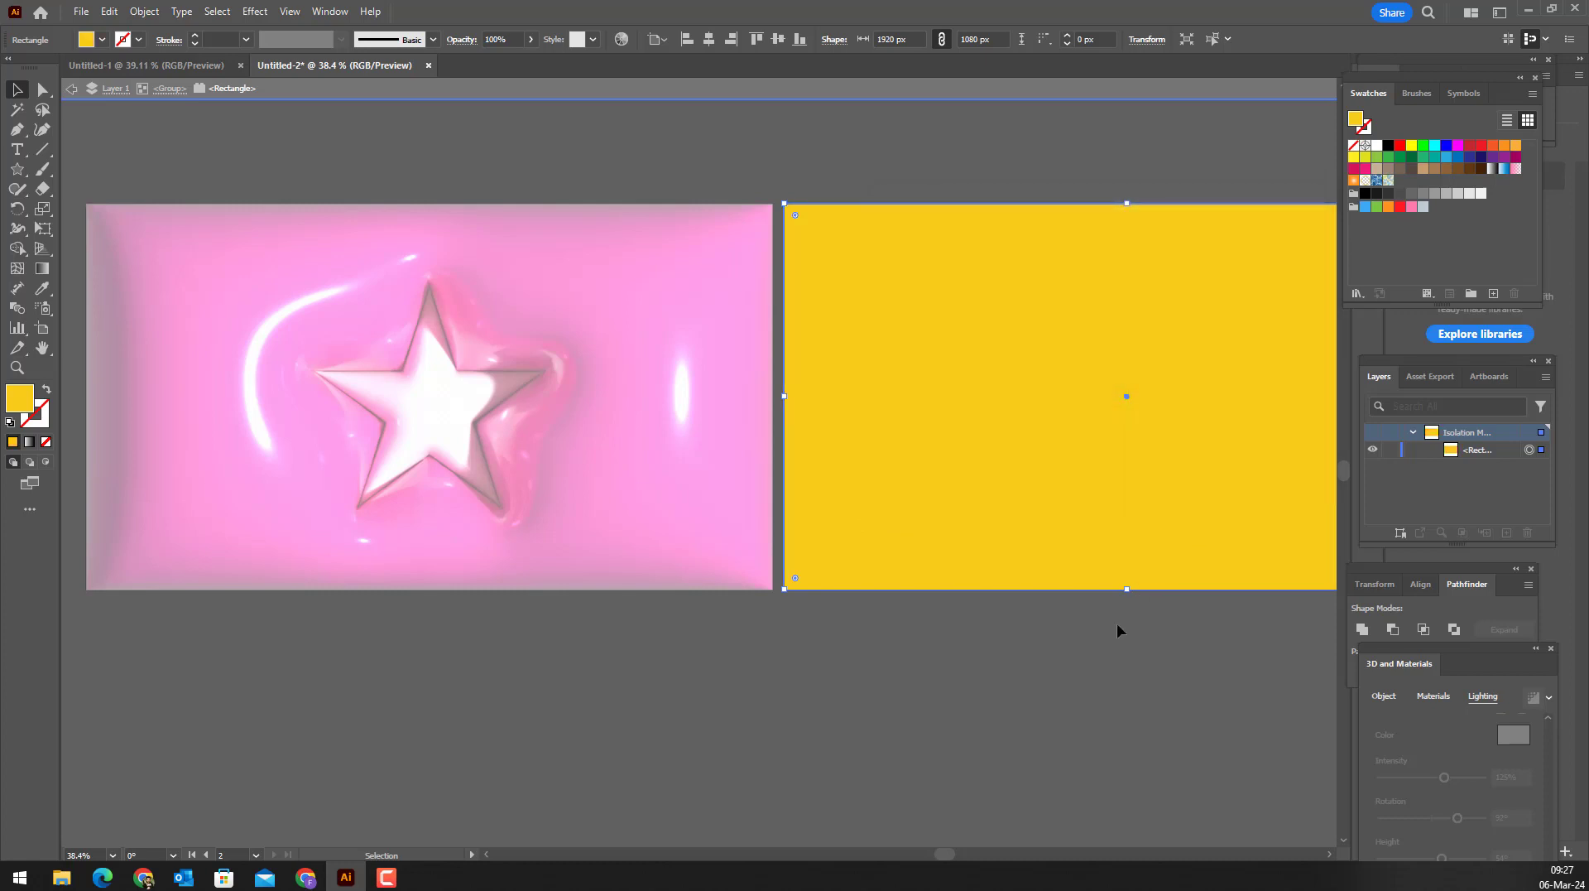
{"action": "double_click", "coordinate": [1116, 623]}
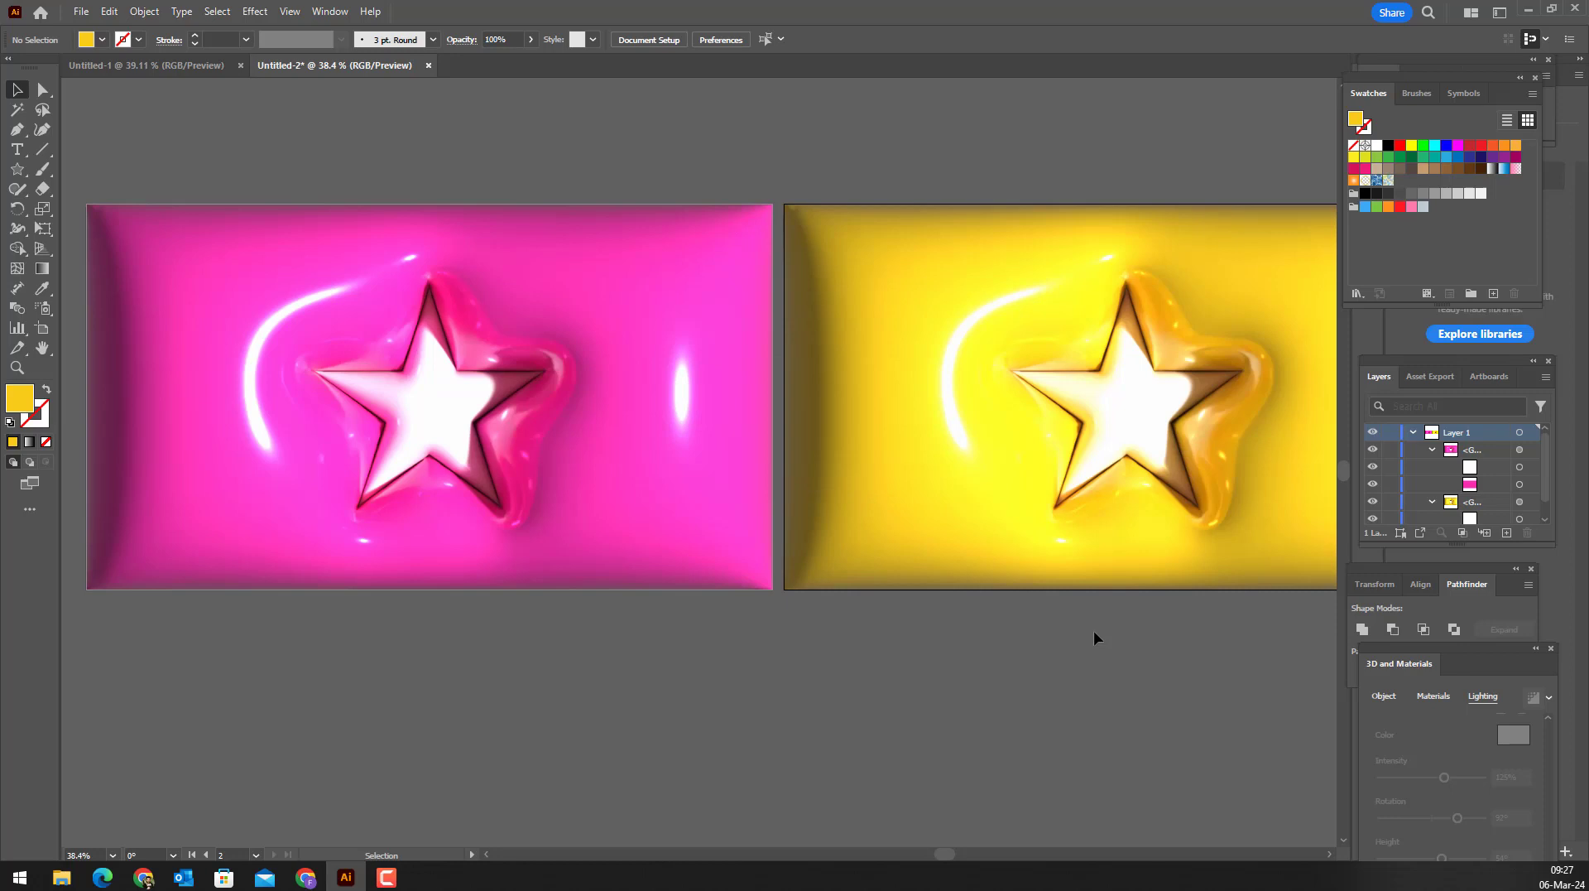
{"action": "mouse_move", "coordinate": [1095, 629]}
{"action": "left_mouse_down"}
{"action": "mouse_move", "coordinate": [1062, 577]}
{"action": "mouse_move", "coordinate": [809, 426]}
{"action": "mouse_move", "coordinate": [902, 581]}
{"action": "mouse_move", "coordinate": [960, 459]}
{"action": "mouse_move", "coordinate": [987, 484]}
{"action": "left_mouse_up"}
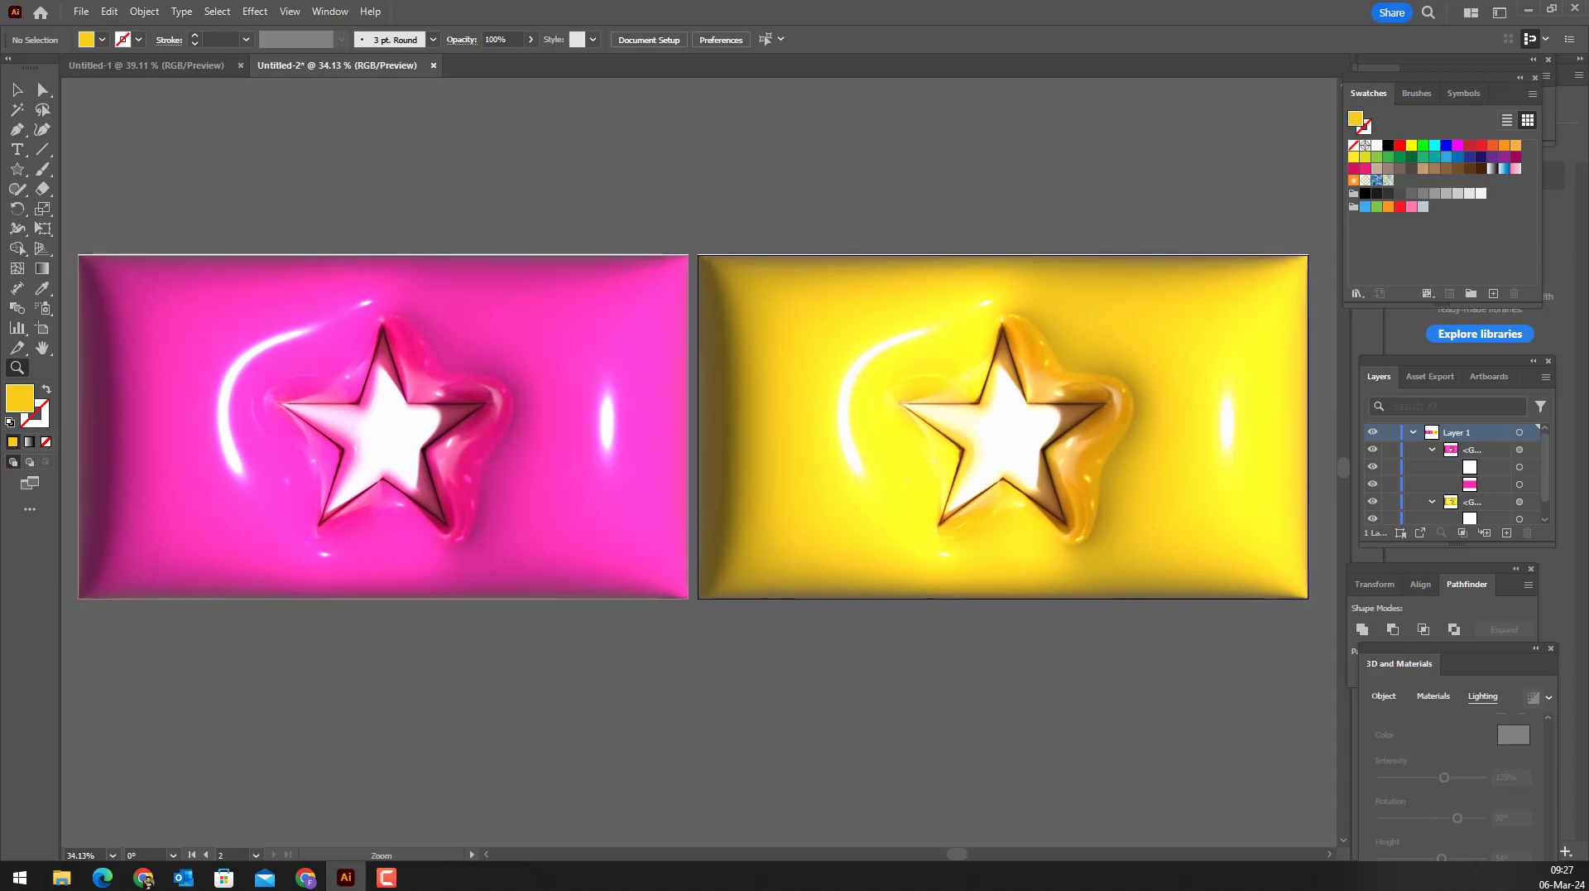